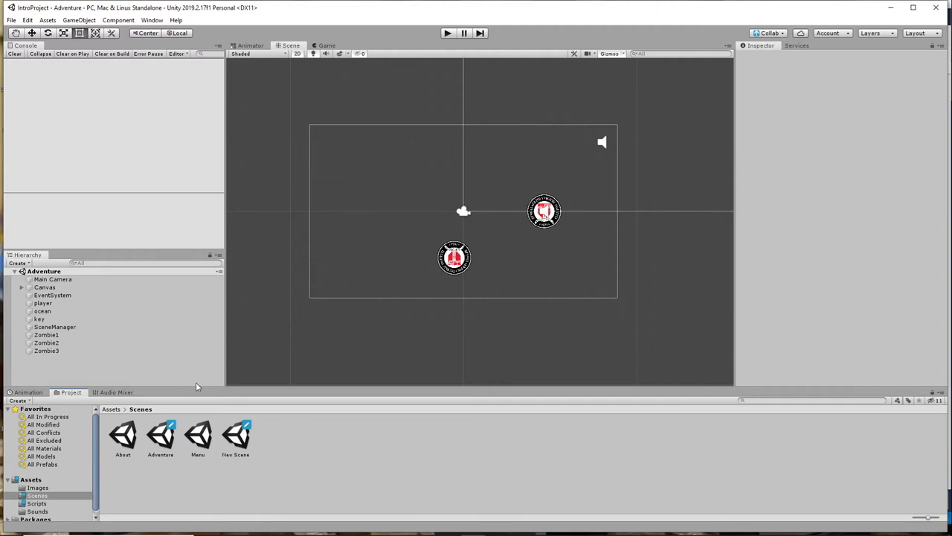
Frame the Adventure scene's Canvas close enough to examine its text, direction buttons and flashlight toggle
left_click(163, 439)
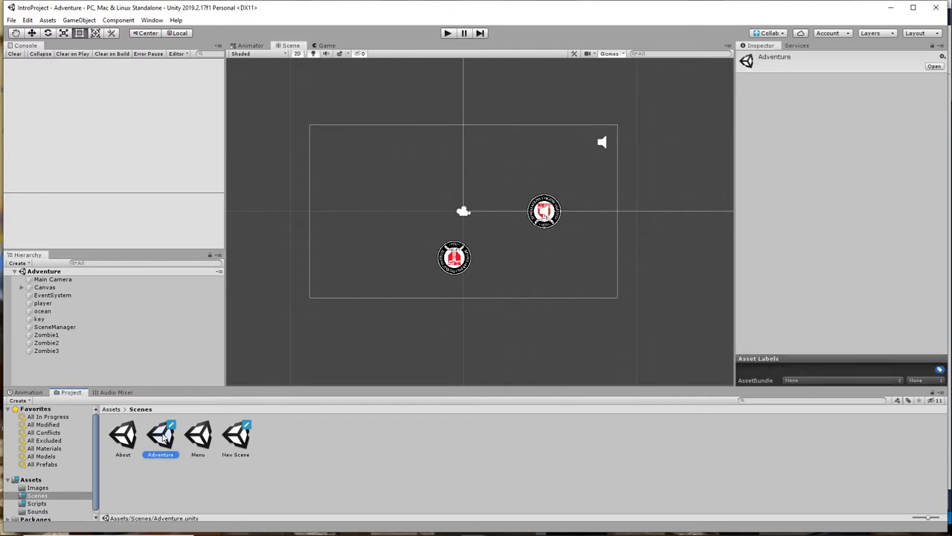
double_click(58, 289)
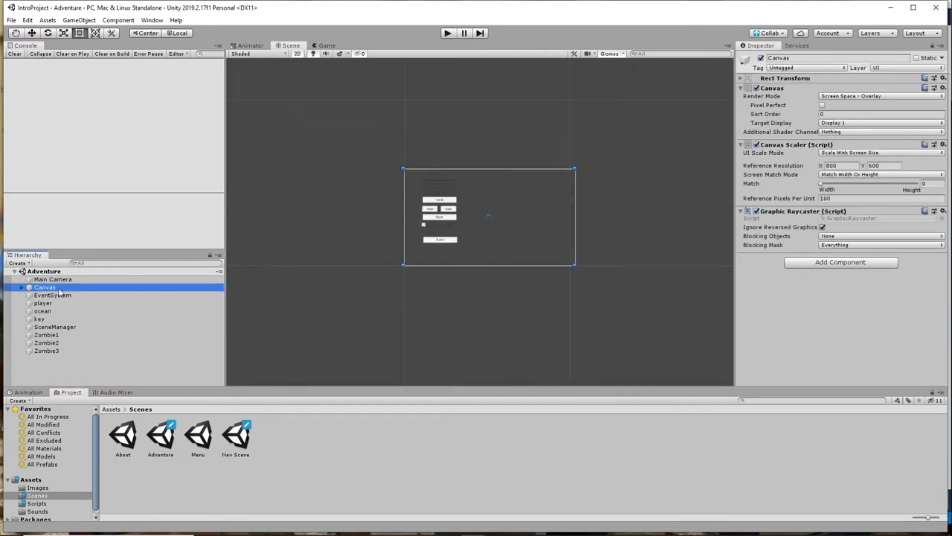
scroll(485, 232, "up", 5)
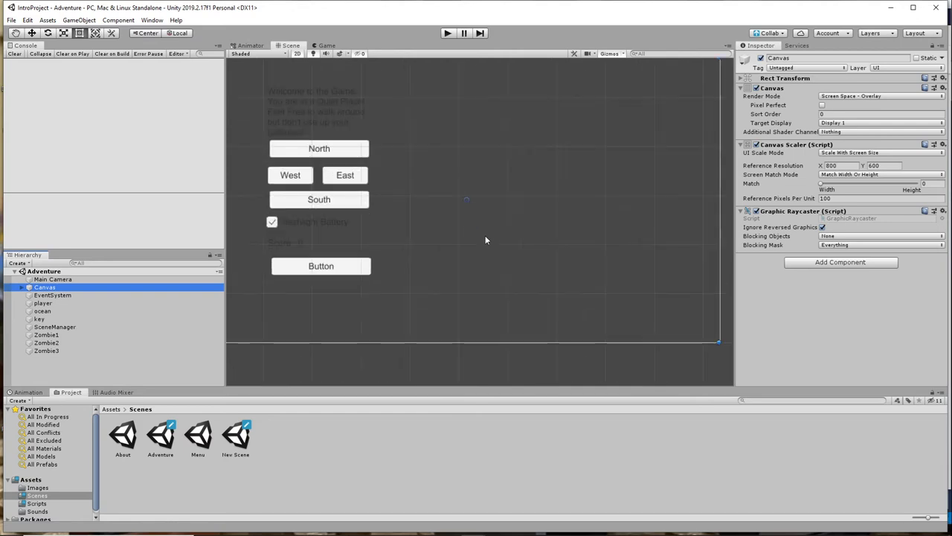
middle_click_drag(504, 179, 513, 274)
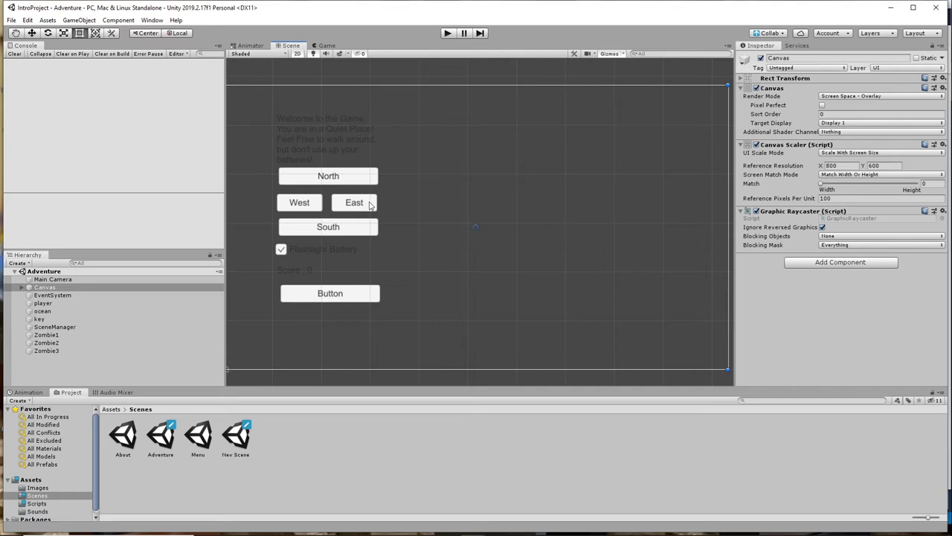
Examine the On Click event of the North button and the On Value Changed event of the flashlight toggle
left_click(341, 176)
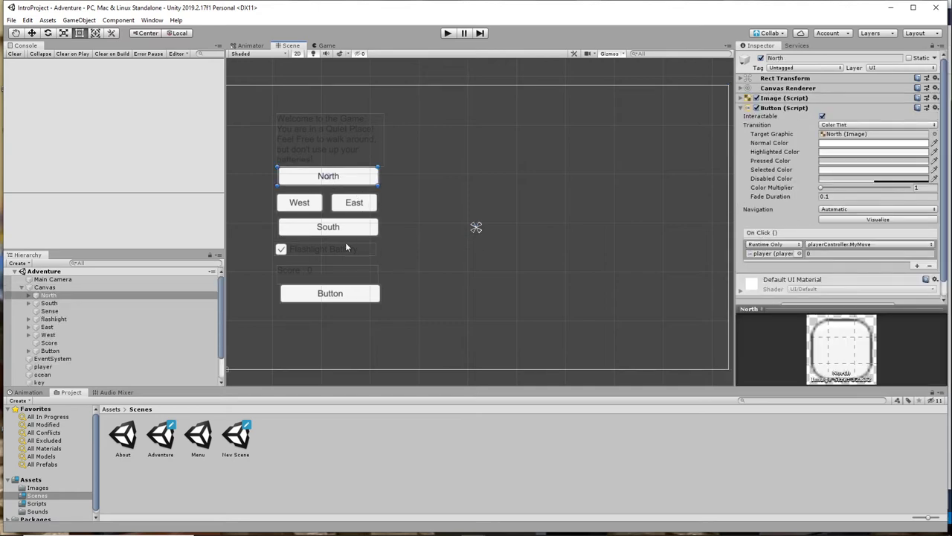
left_click(324, 252)
scroll(803, 269, "down", 1)
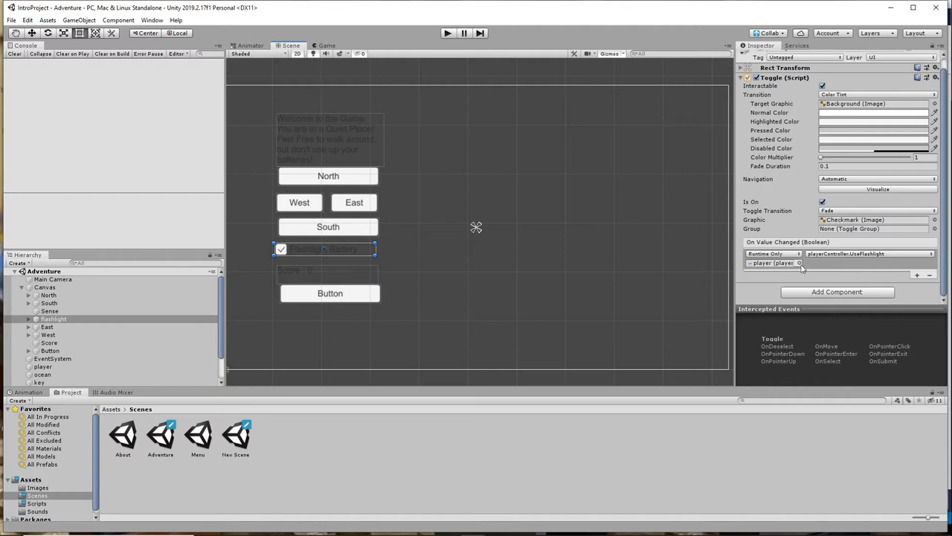
left_click(328, 183)
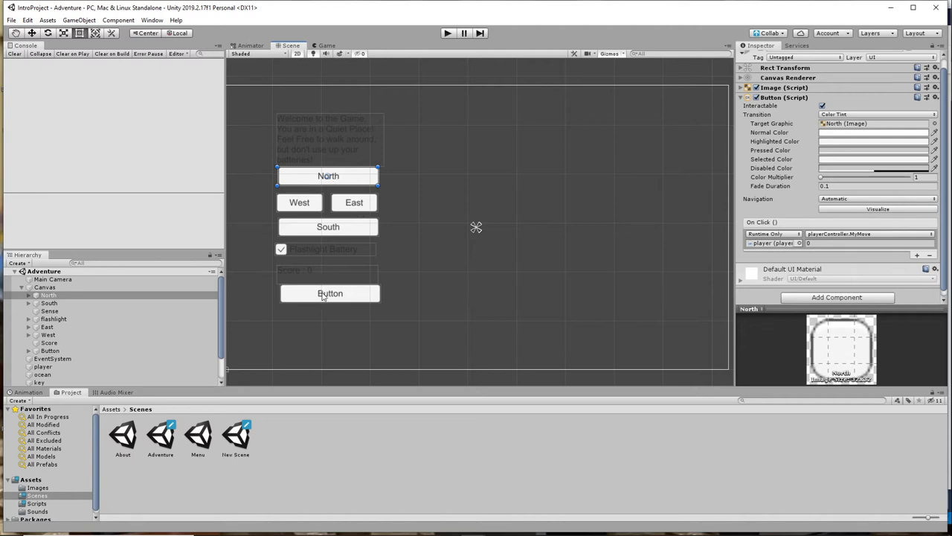
left_click(22, 288)
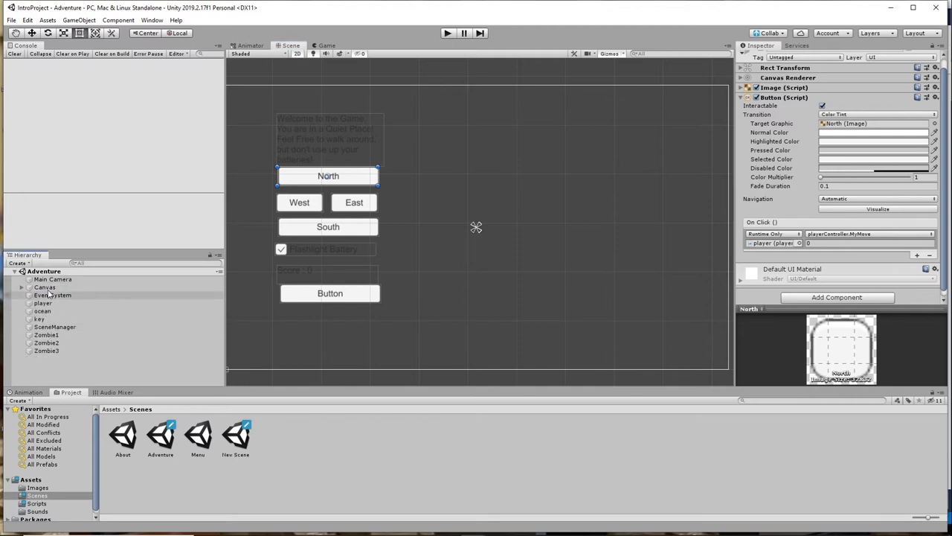
Inspect the player object's components and the Main Camera's view area in the scene
double_click(43, 302)
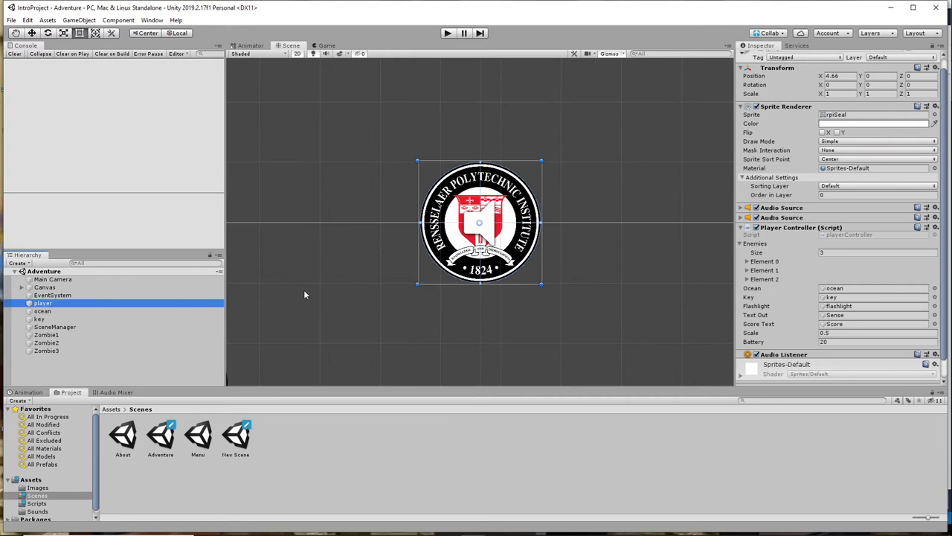
double_click(52, 279)
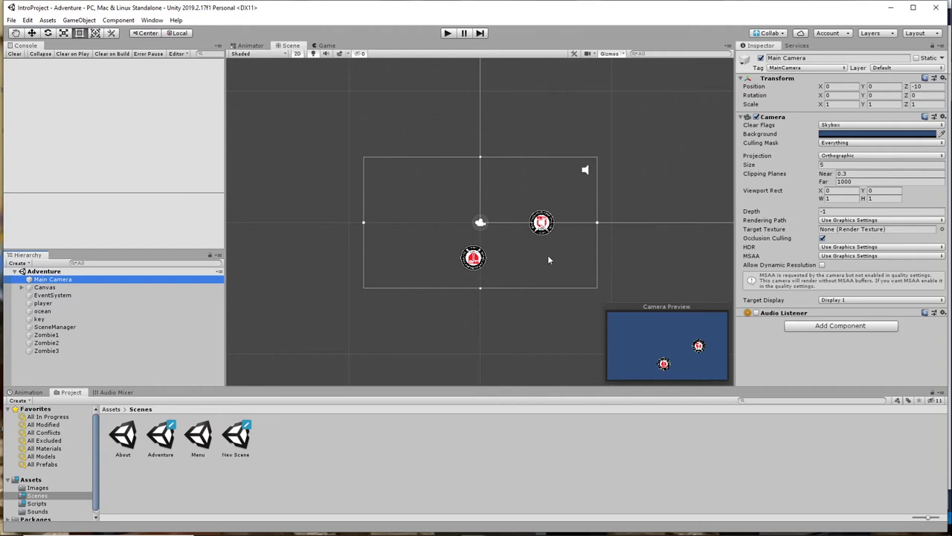
left_click(43, 303)
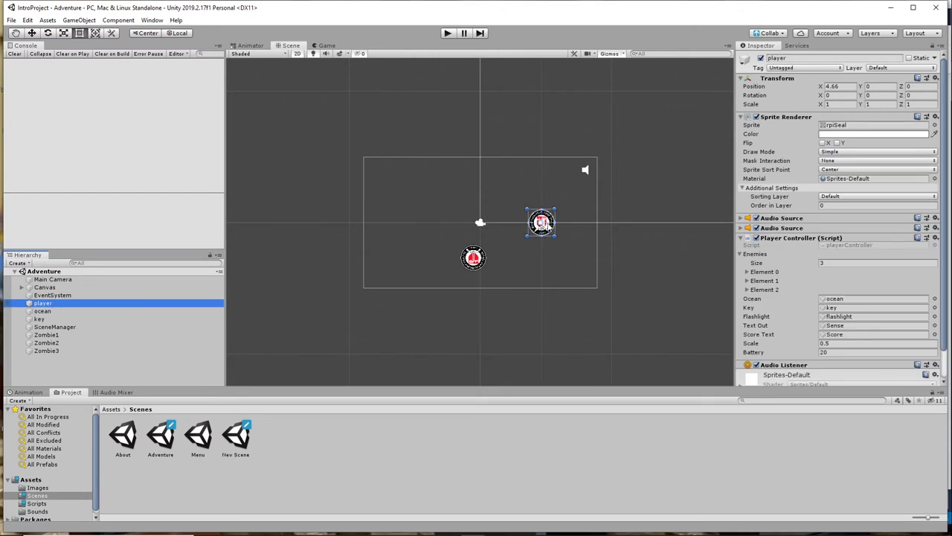
Enlarge the Hierarchy and examine the positions and components of the ocean, key and player objects
left_click(57, 313)
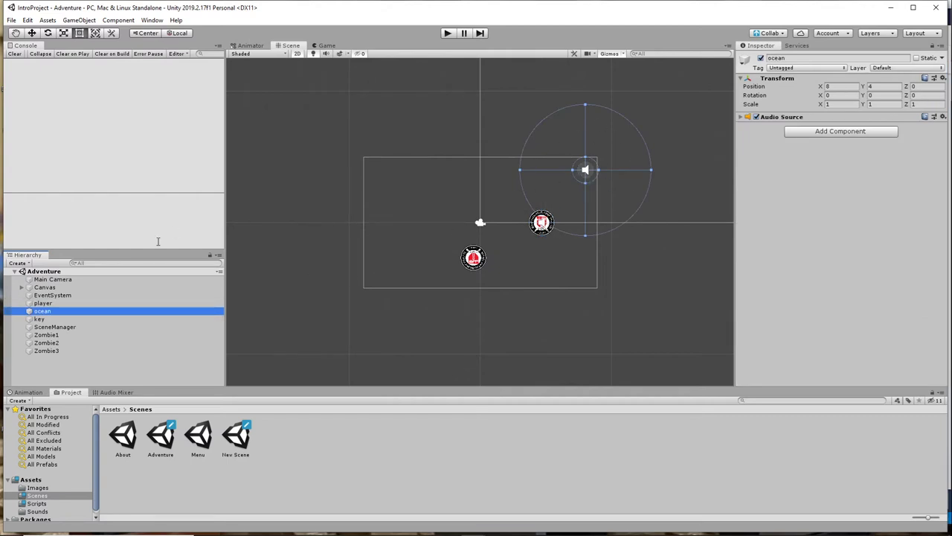
left_click_drag(152, 251, 174, 139)
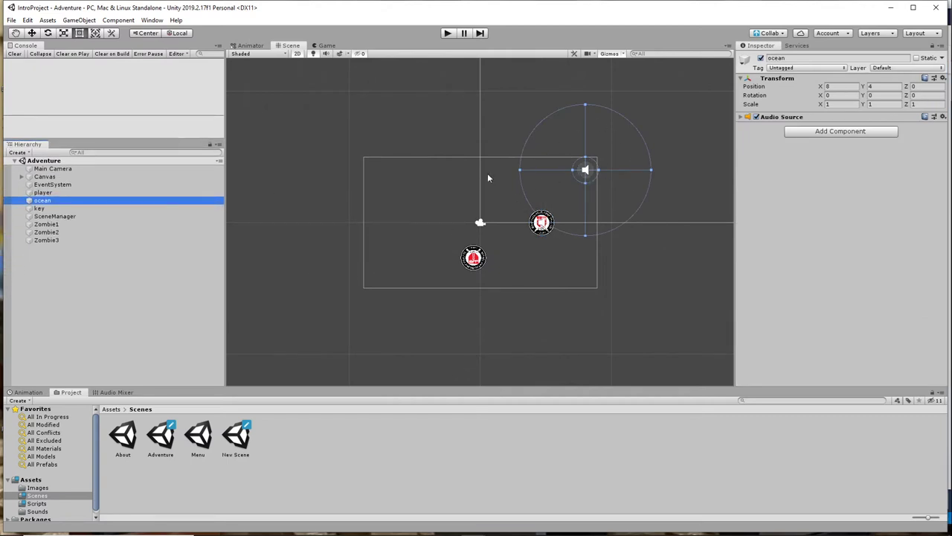
left_click(59, 208)
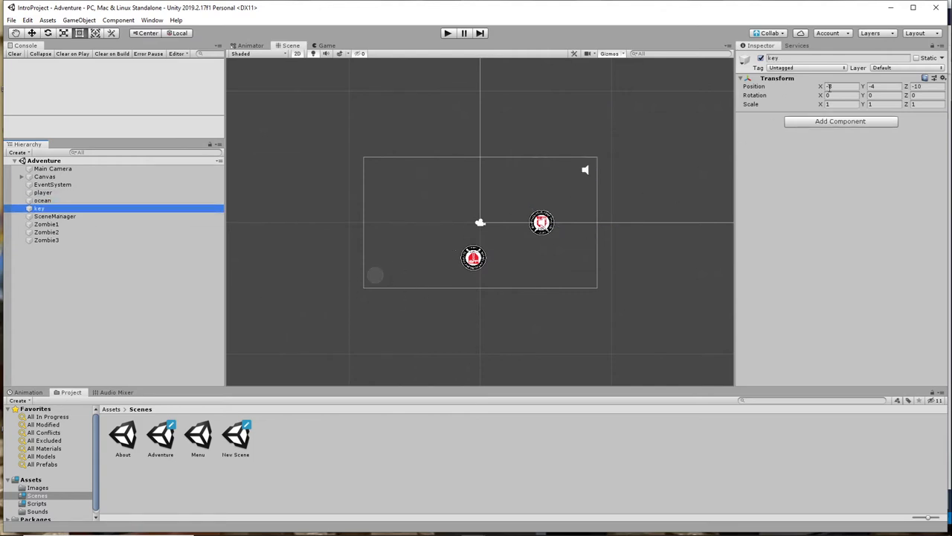
left_click(43, 193)
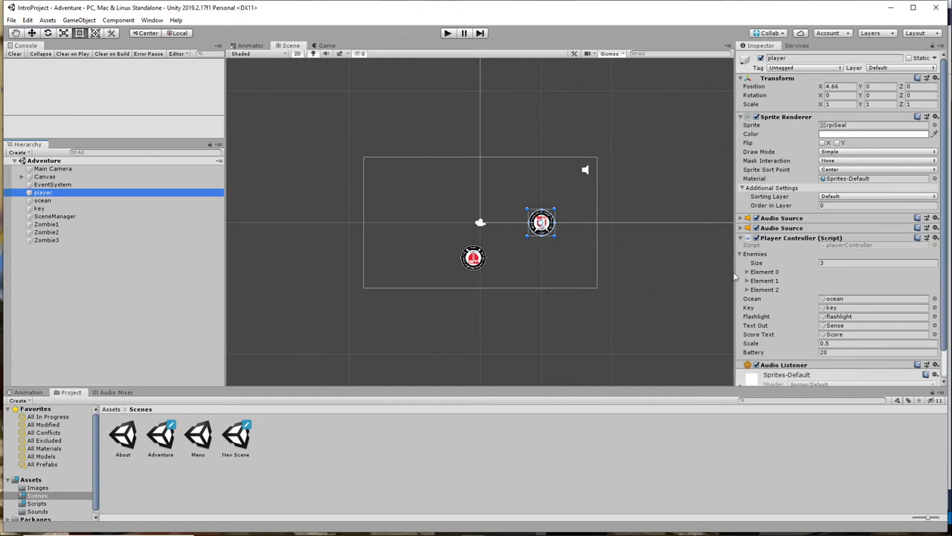
left_click(42, 200)
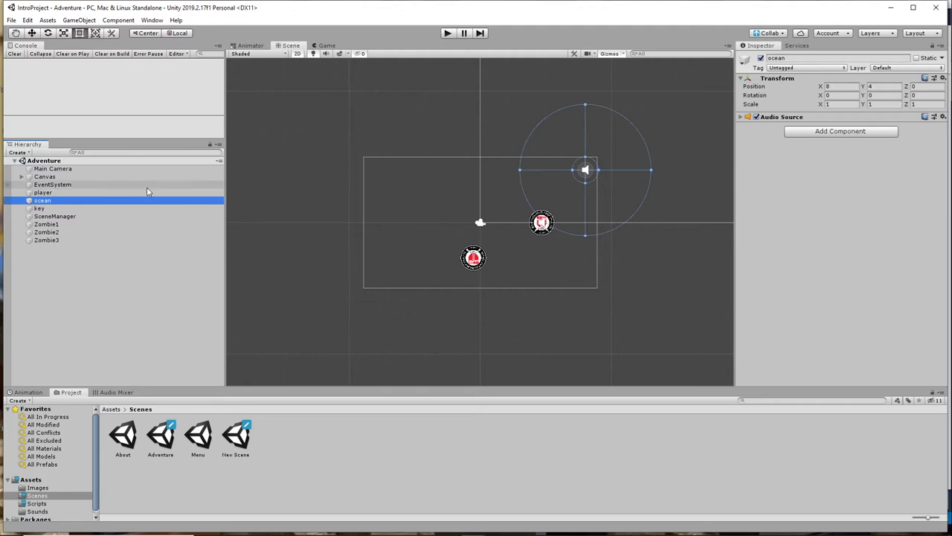
left_click(67, 209)
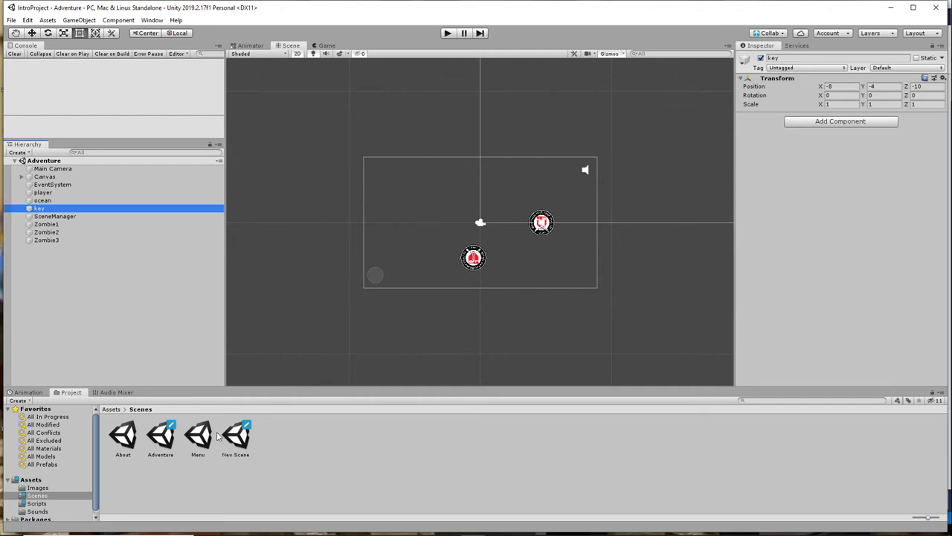
Run the game and test moving the player sprite south and north with the on-screen direction controls
left_click(446, 33)
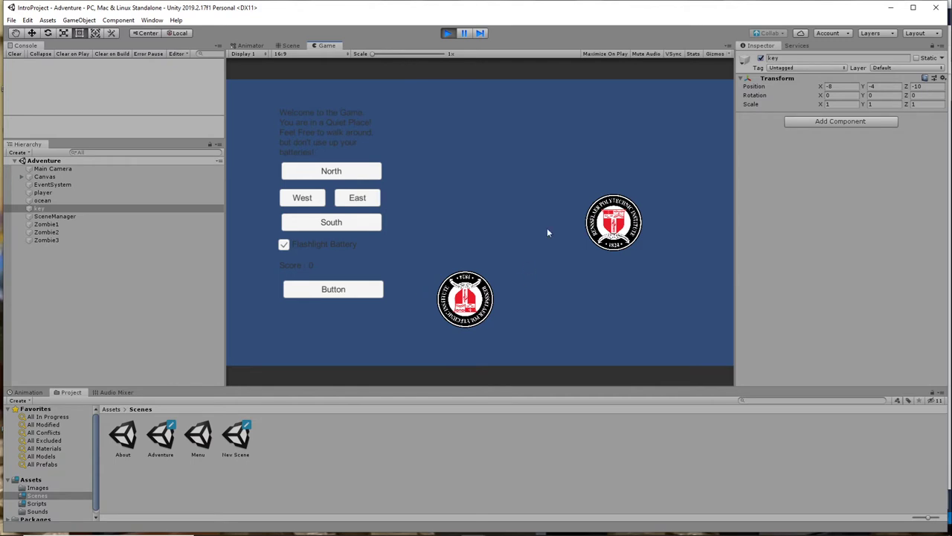
left_click(332, 223)
left_click(332, 222)
left_click(332, 223)
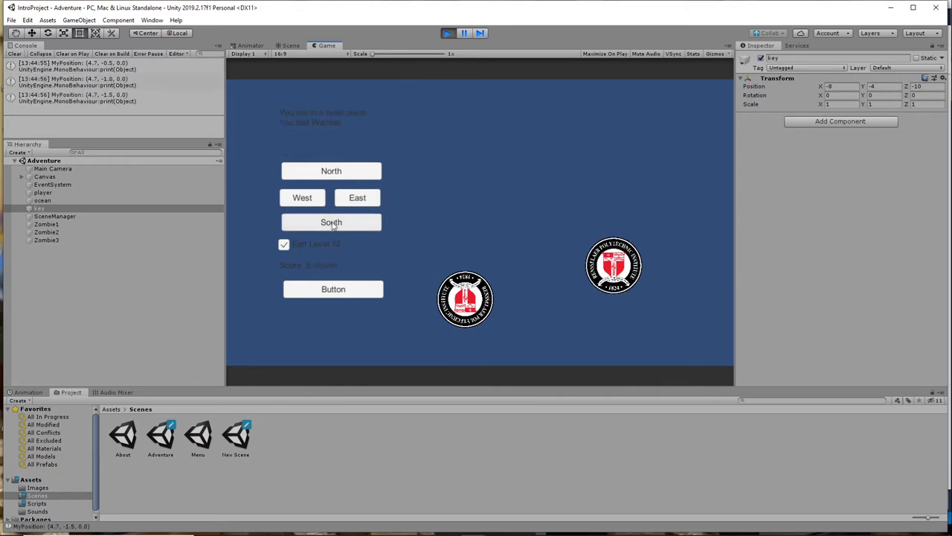
left_click(325, 222)
left_click(361, 172)
left_click(319, 222)
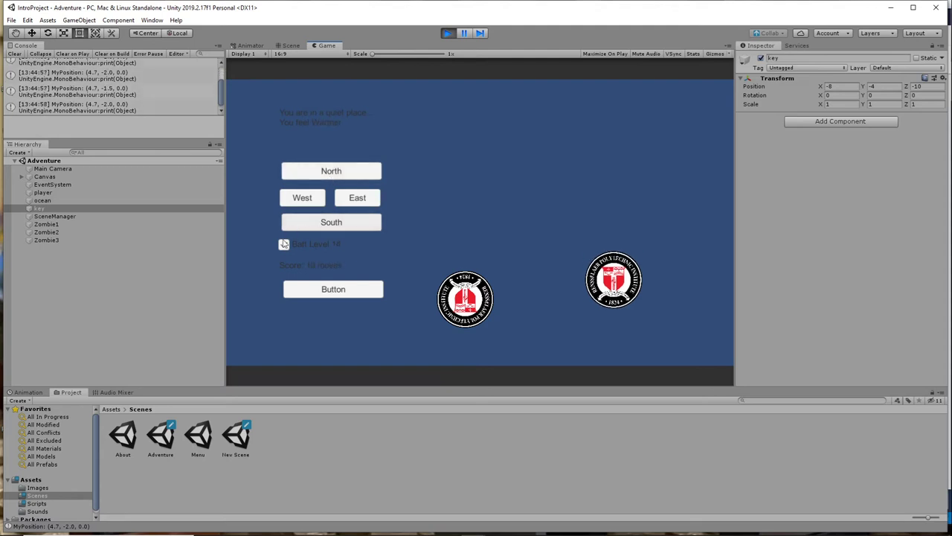
Switch off the flashlight in the running game and test moving the player south and north without it
left_click(283, 244)
left_click(331, 222)
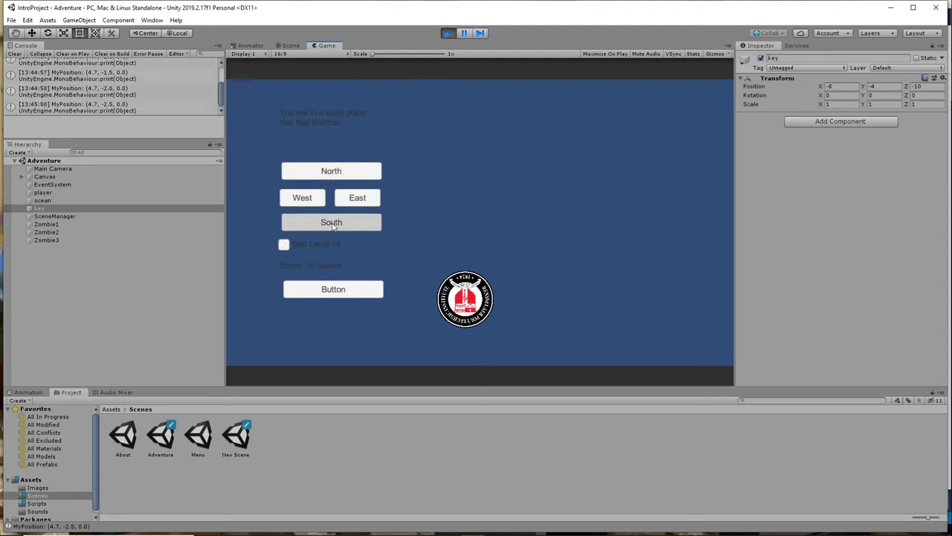
left_click(333, 171)
left_click(334, 171)
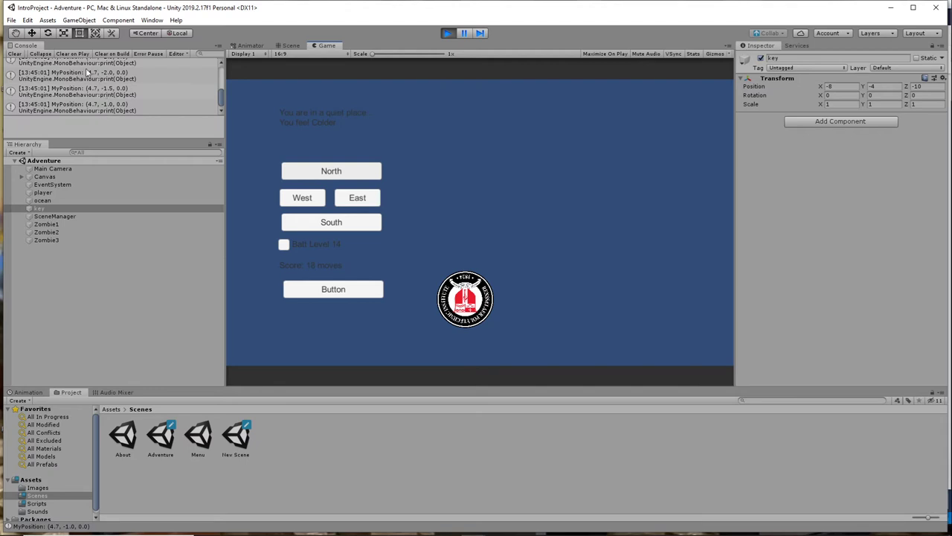
left_click(317, 223)
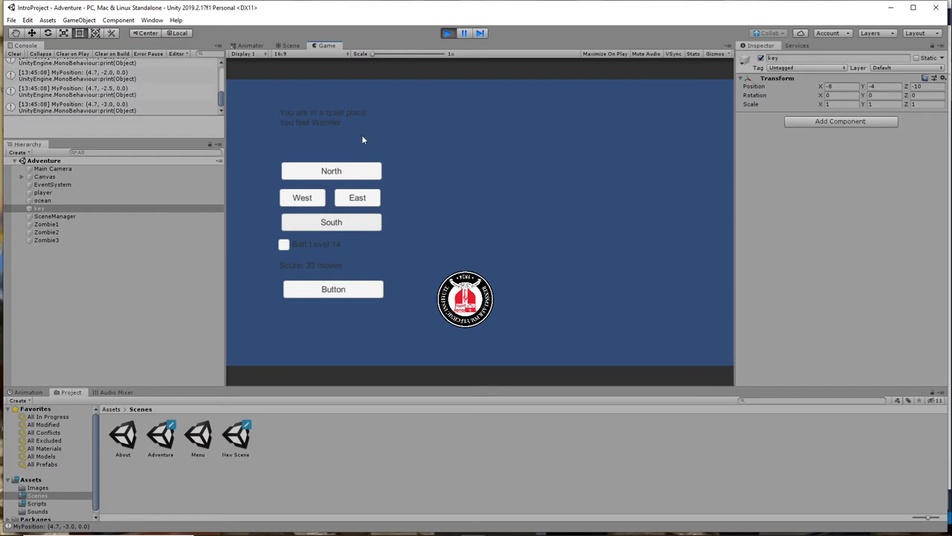
Inspect the player's live position while moving it south to the room's wall and five steps back north
left_click(57, 192)
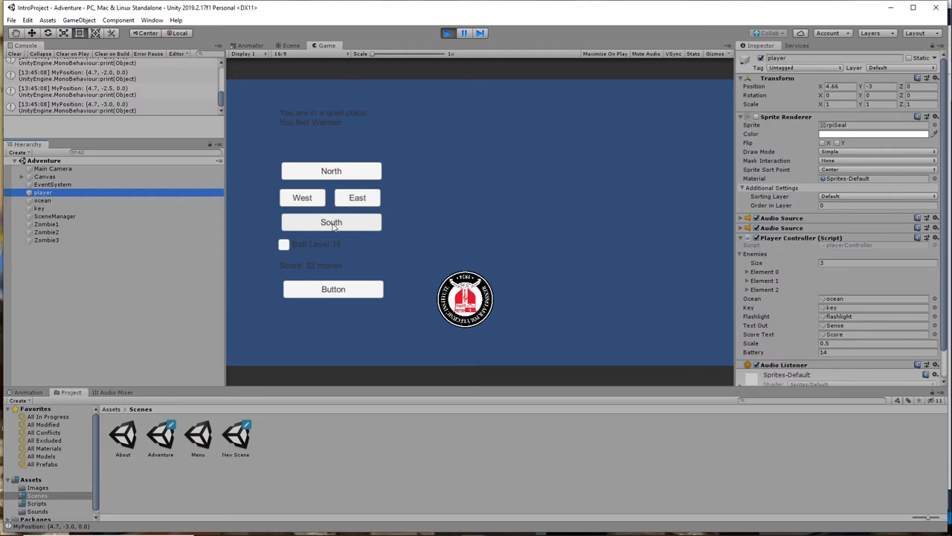
left_click(361, 221)
left_click(336, 171)
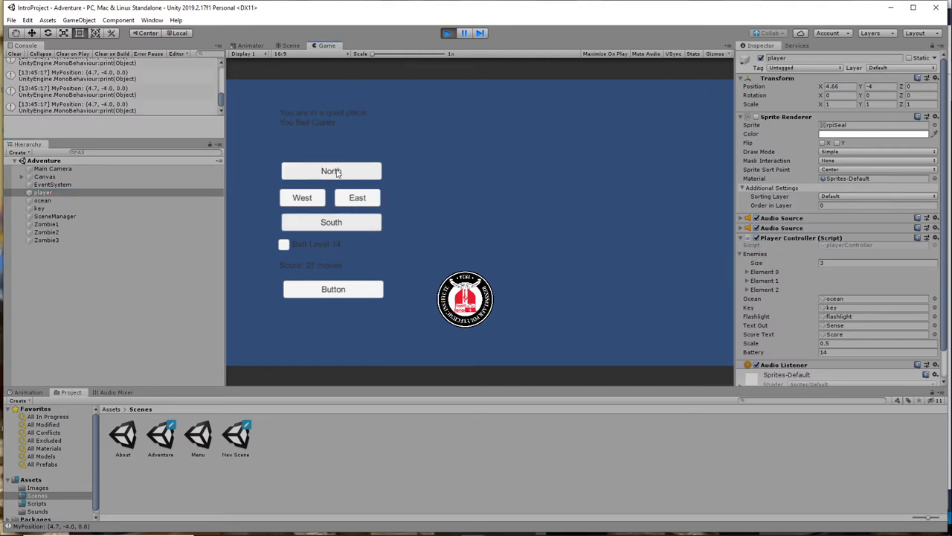
left_click(336, 171)
left_click(336, 171)
left_click(337, 171)
left_click(337, 171)
Move the player four steps west and four steps back east while watching its position
left_click(311, 199)
left_click(311, 199)
left_click(311, 199)
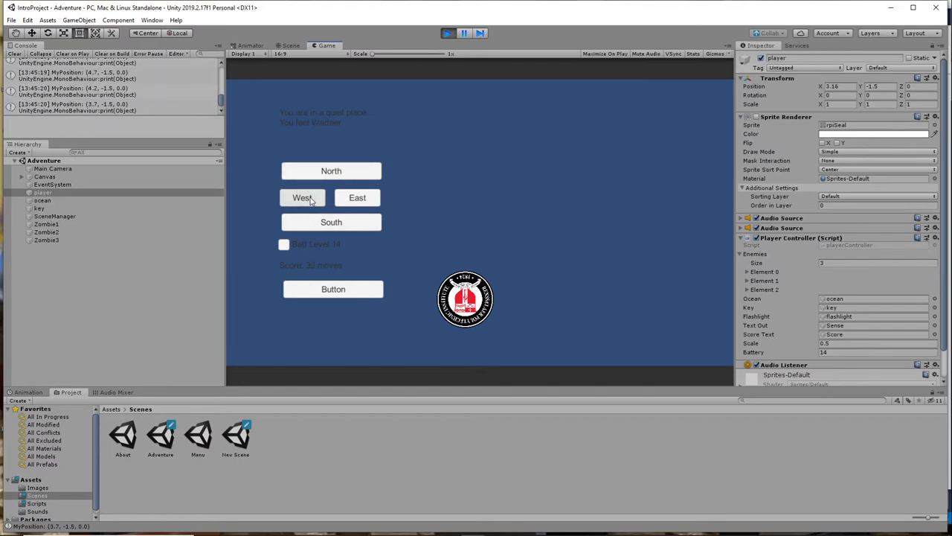
left_click(311, 200)
left_click(355, 198)
left_click(356, 198)
left_click(356, 199)
left_click(356, 199)
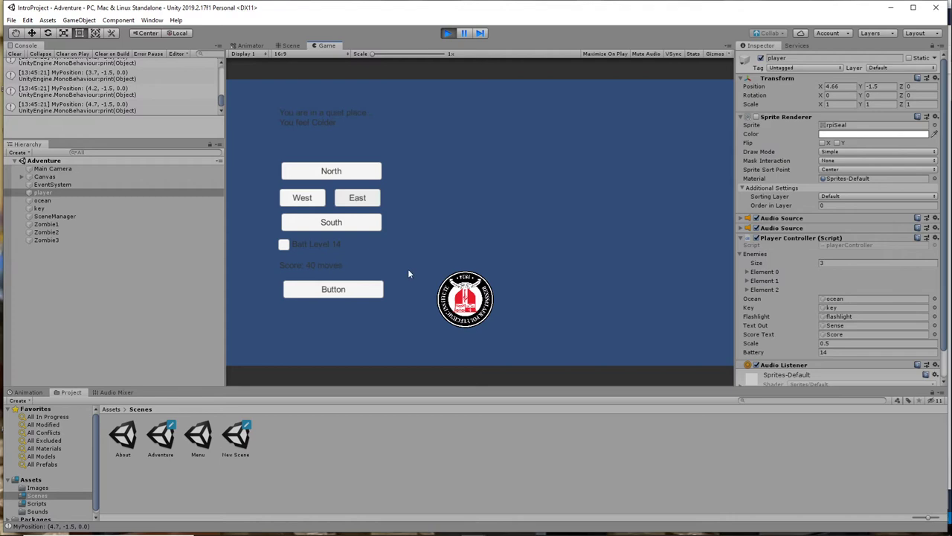
Open the playerController script in Visual Studio and examine the MyMove function's direction switch and wall check
double_click(857, 246)
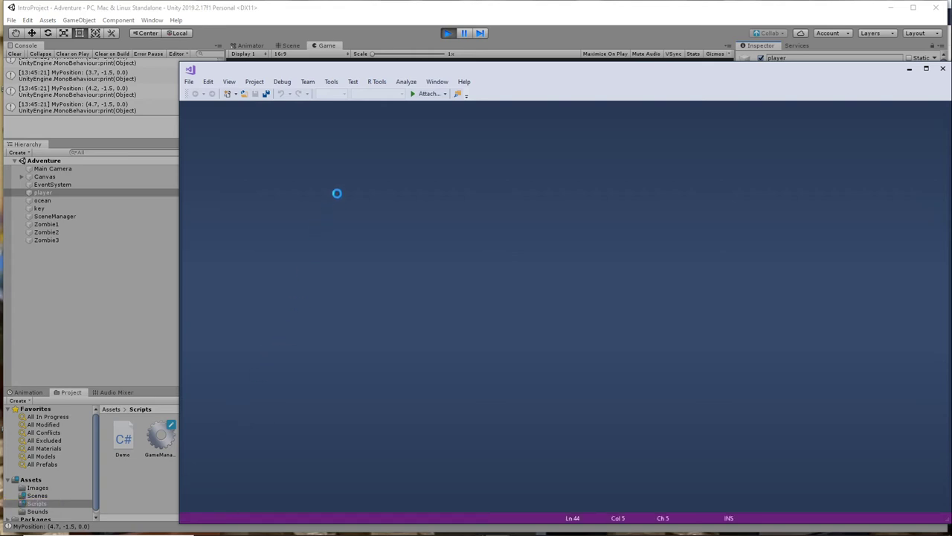
scroll(340, 223, "up", 18)
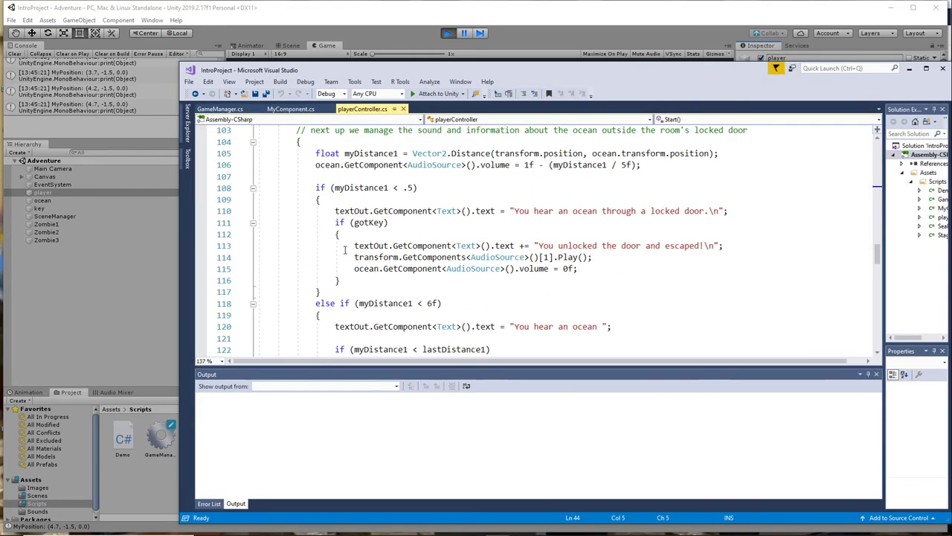
scroll(344, 250, "up", 12)
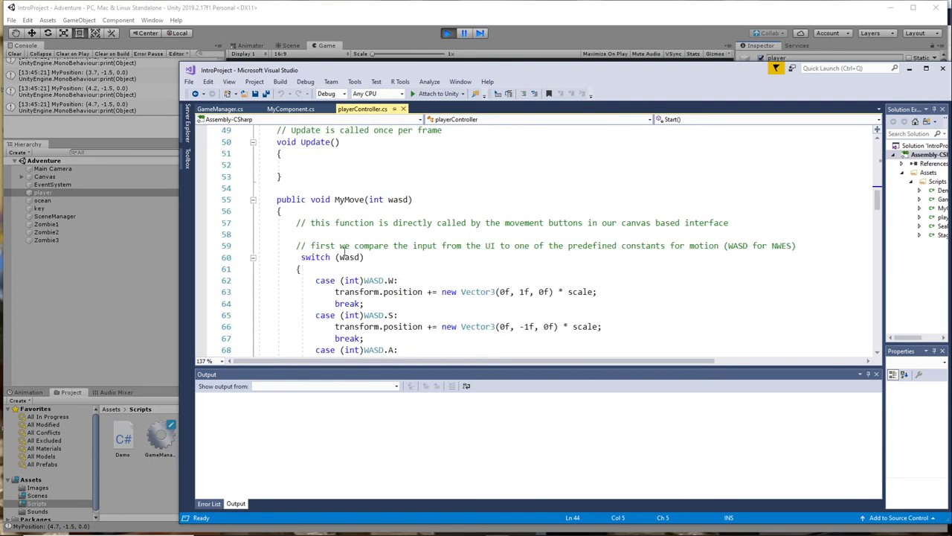
scroll(356, 223, "down", 1)
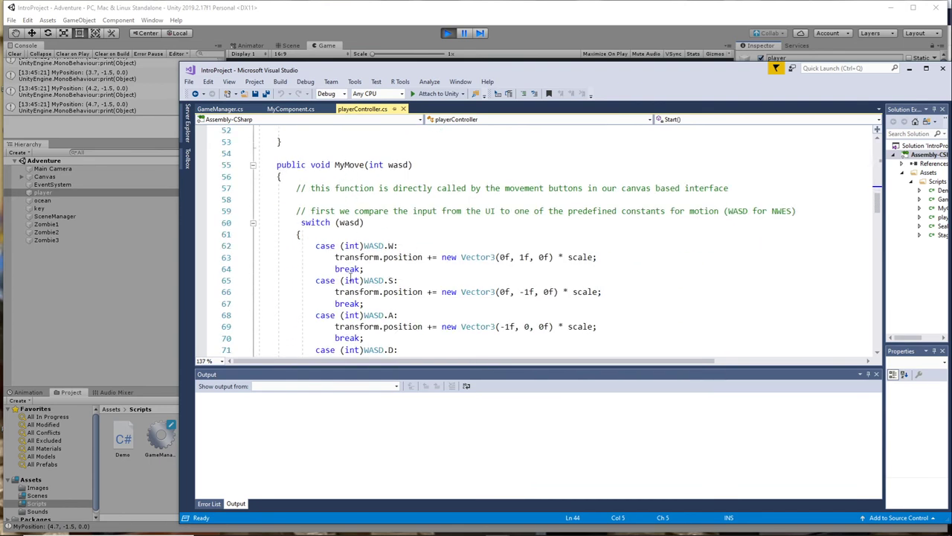
scroll(349, 279, "down", 2)
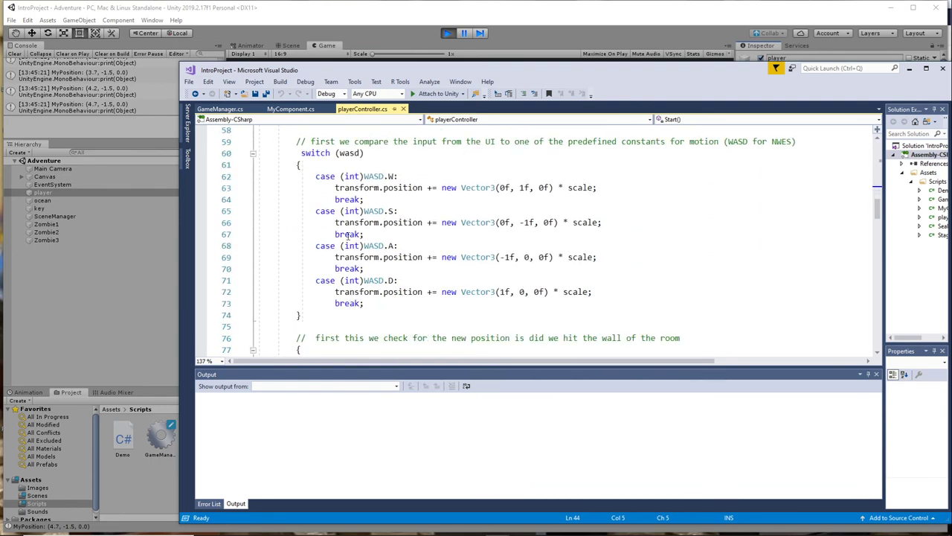
scroll(351, 237, "down", 4)
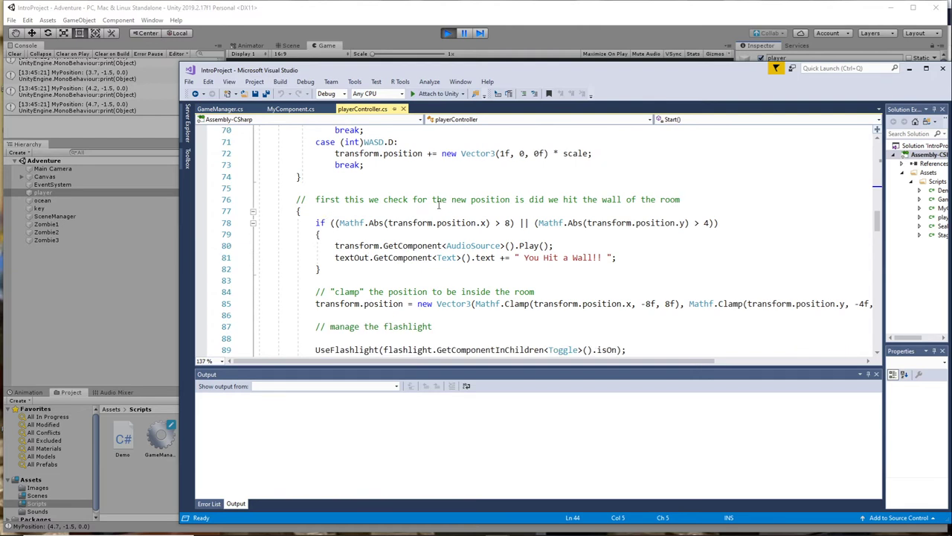
left_click_drag(316, 223, 312, 246)
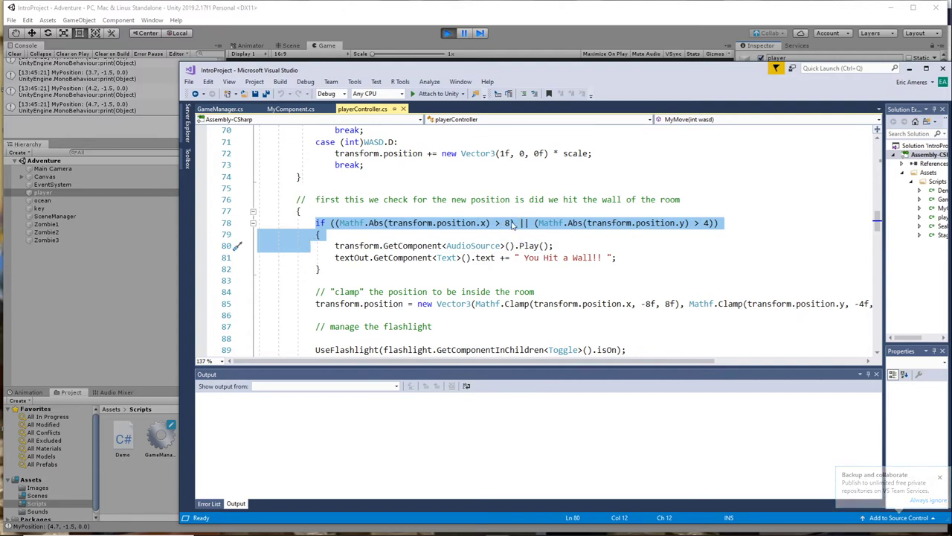
left_click(506, 224)
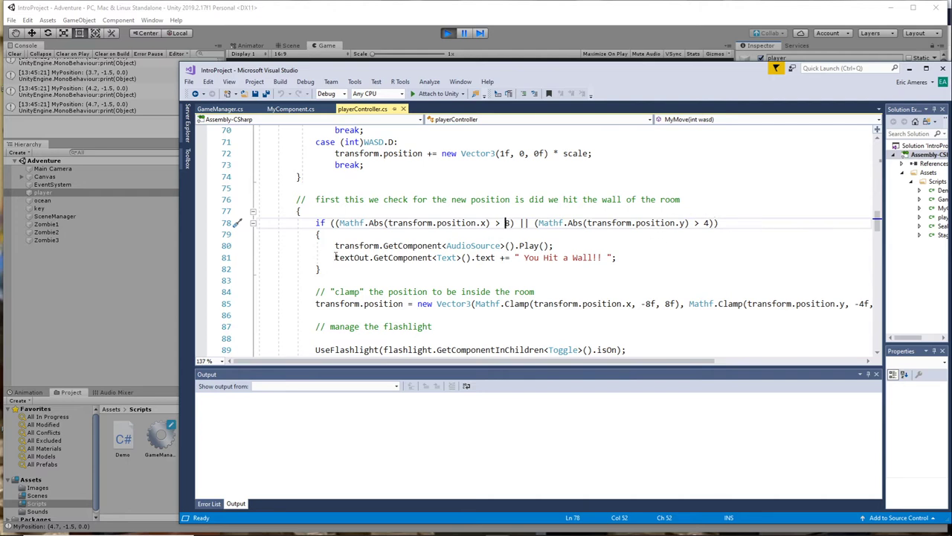
Highlight the wall-hit block in MyMove and its "You Hit a Wall!!" text line to examine them
left_click_drag(315, 246, 311, 268)
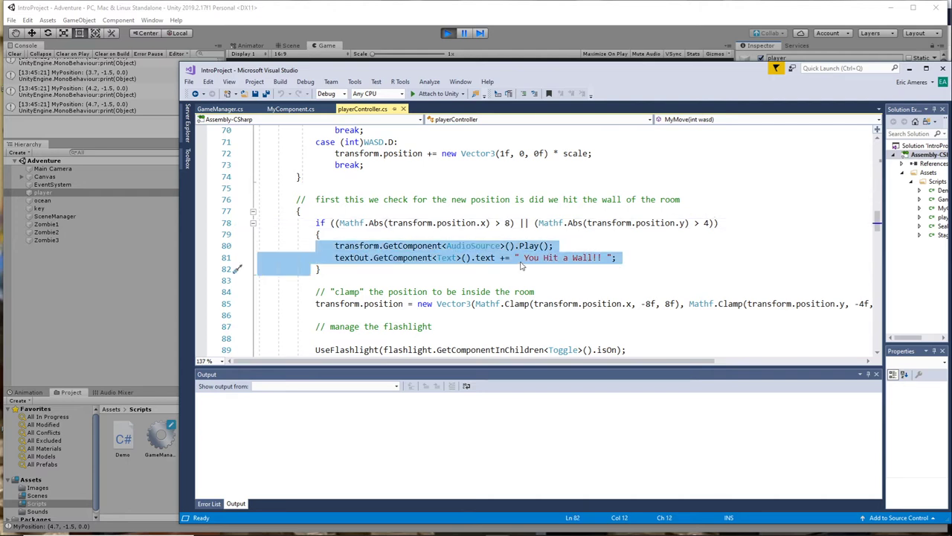
left_click(312, 257)
left_click_drag(317, 258, 316, 270)
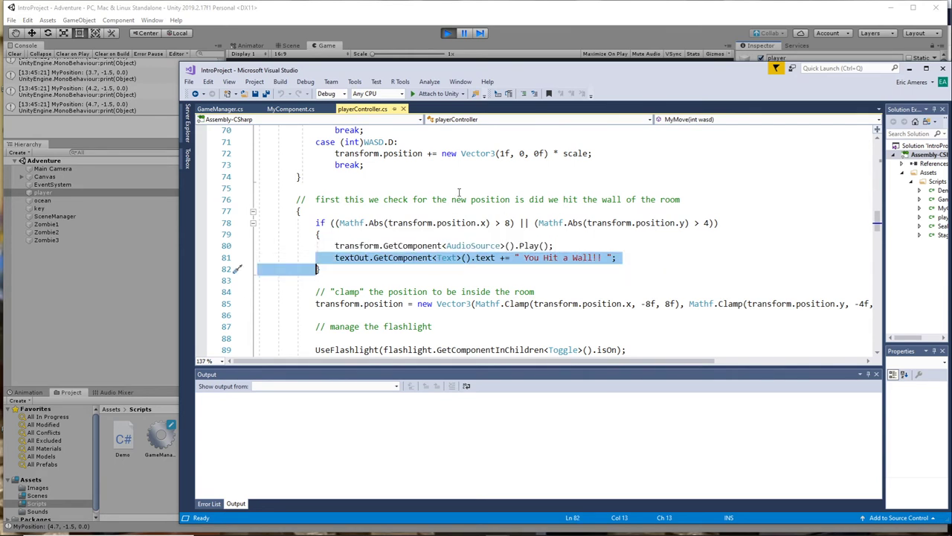
Return to the running game in Unity and test the wall by moving the player south to it, one step north and south again
left_click(523, 31)
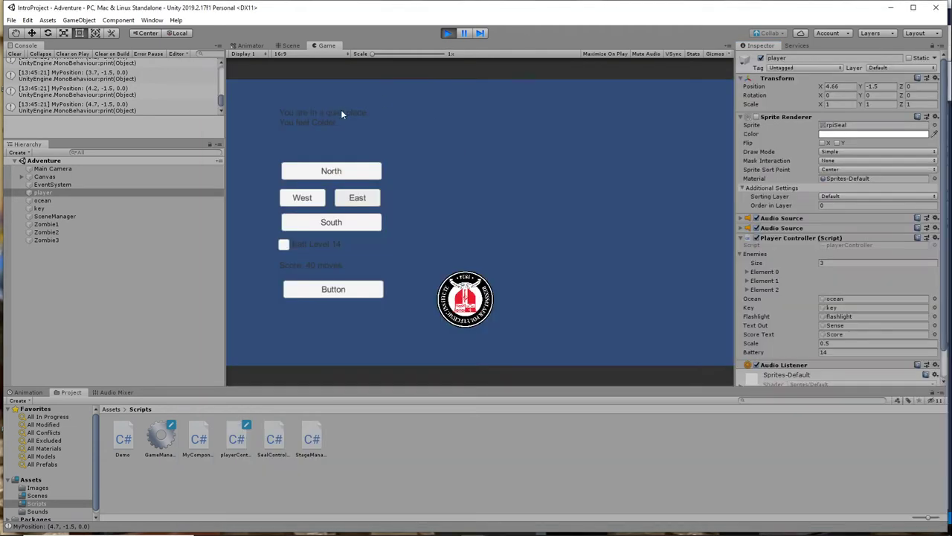
left_click(325, 221)
left_click(330, 221)
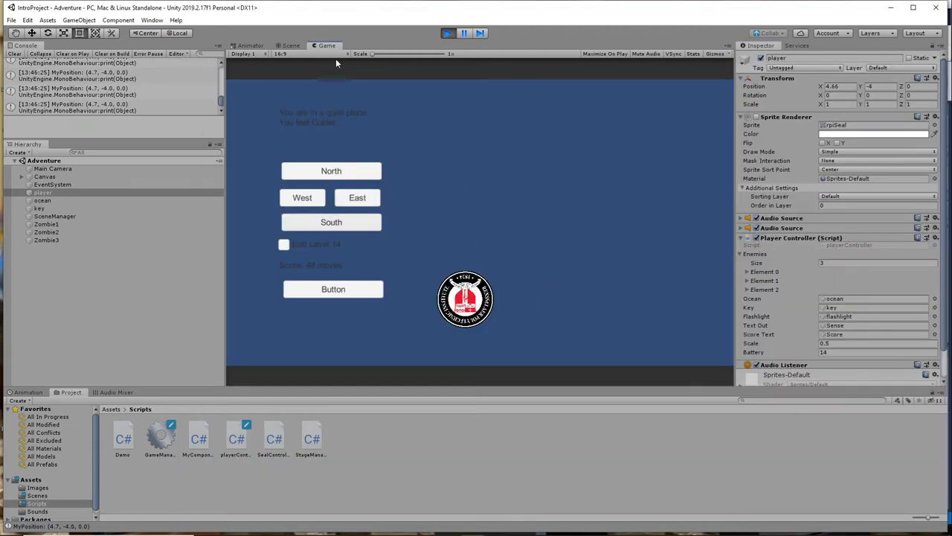
left_click(330, 171)
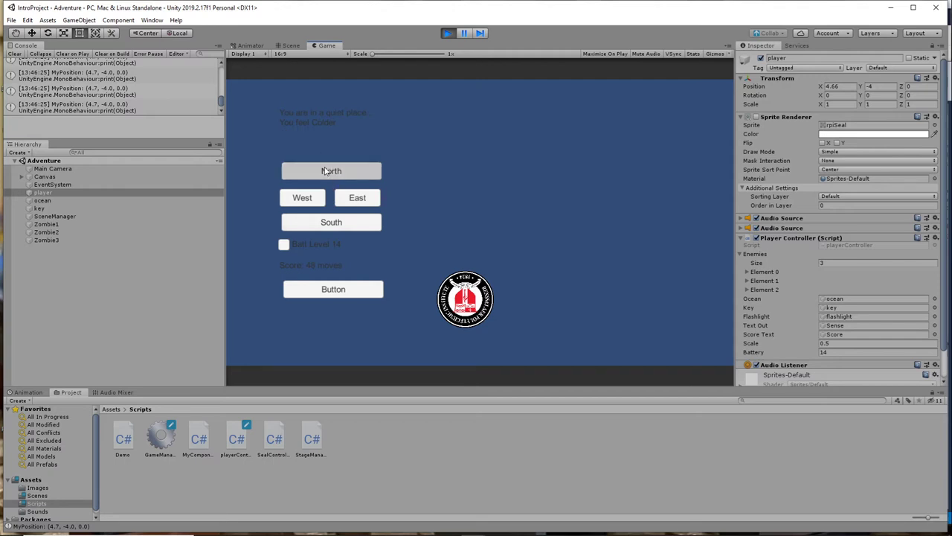
left_click(324, 222)
left_click(325, 222)
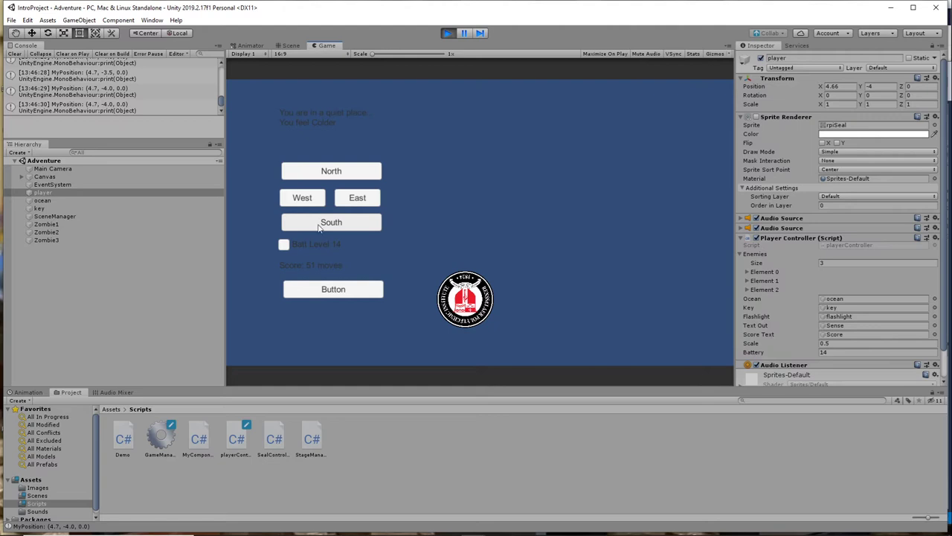
Switch on the flashlight, move the player south against the wall and two steps north, and stop the game
left_click(283, 245)
left_click(326, 221)
left_click(337, 172)
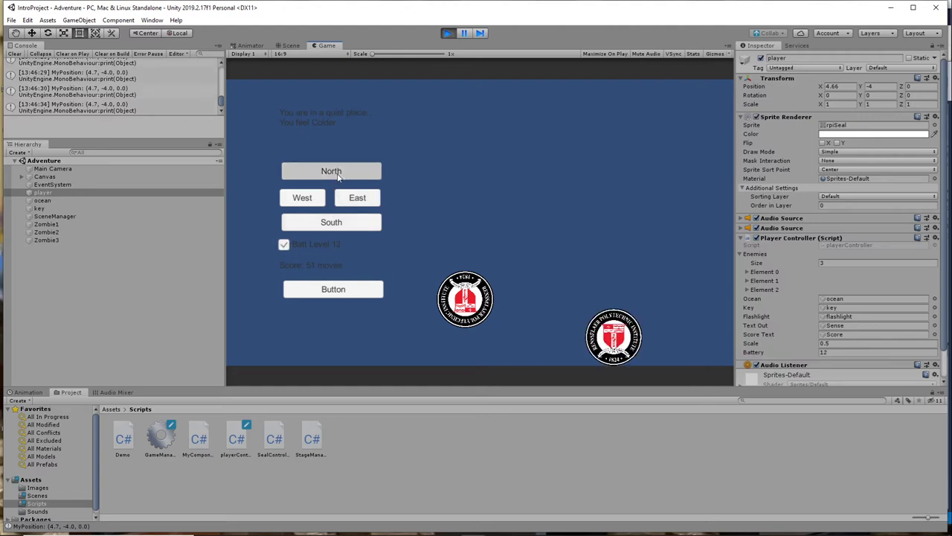
left_click(339, 172)
left_click(447, 33)
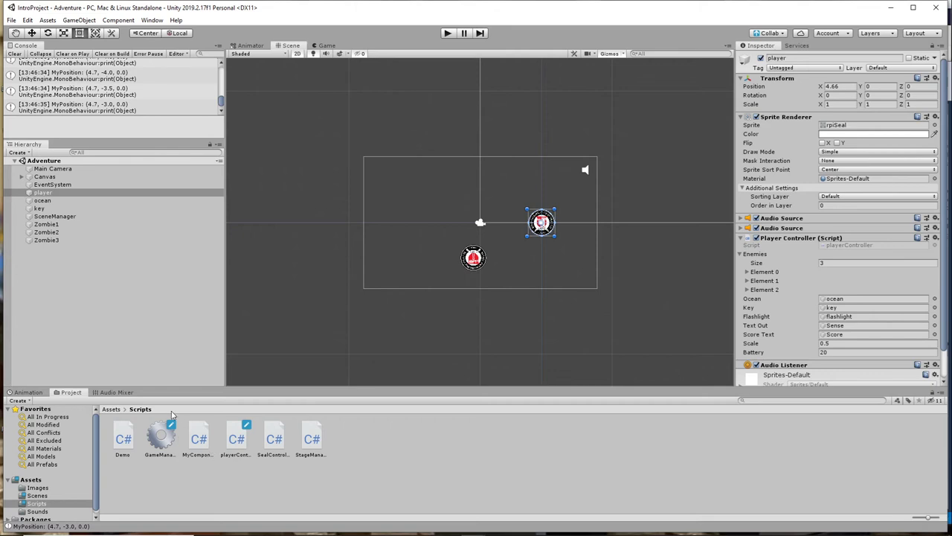
Open the player's playerController script in Visual Studio and examine the enemy, ocean and key distance checks with their text messages
double_click(82, 193)
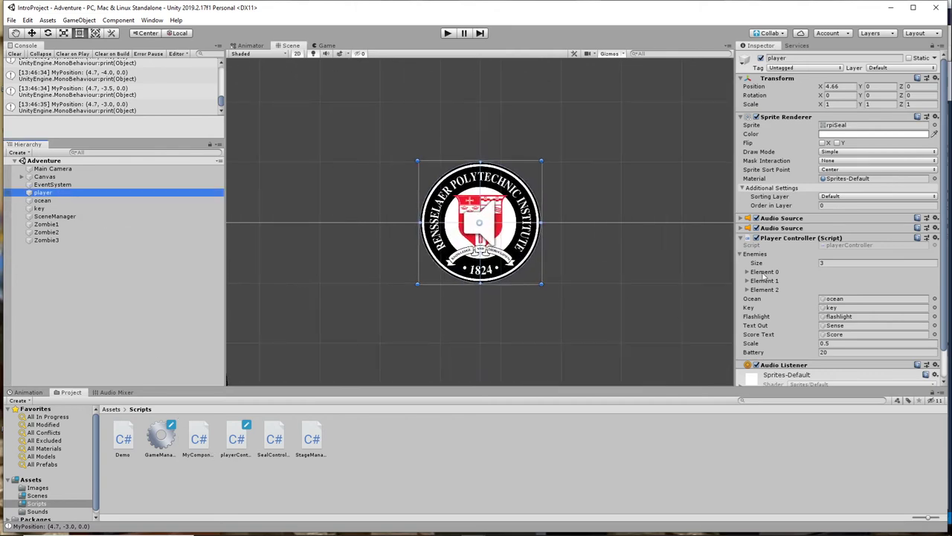
double_click(855, 246)
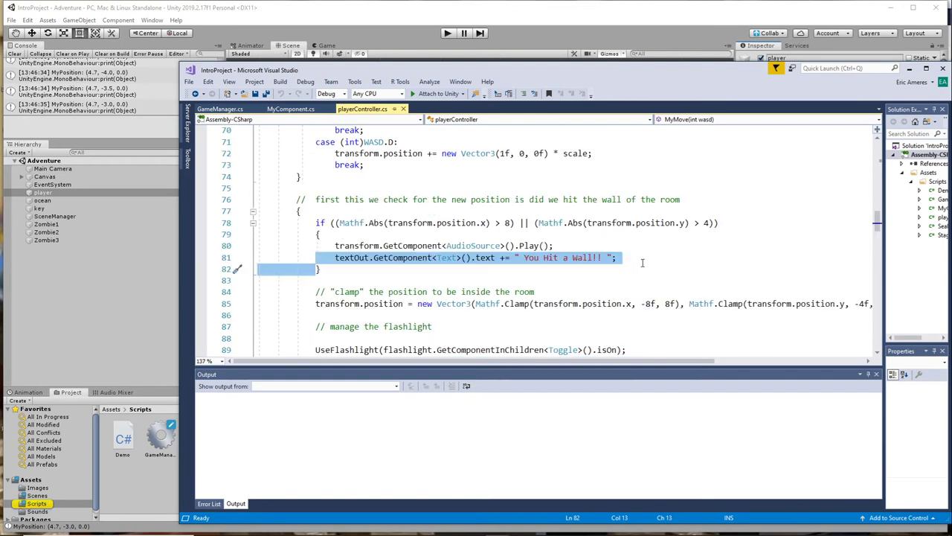
scroll(642, 263, "down", 6)
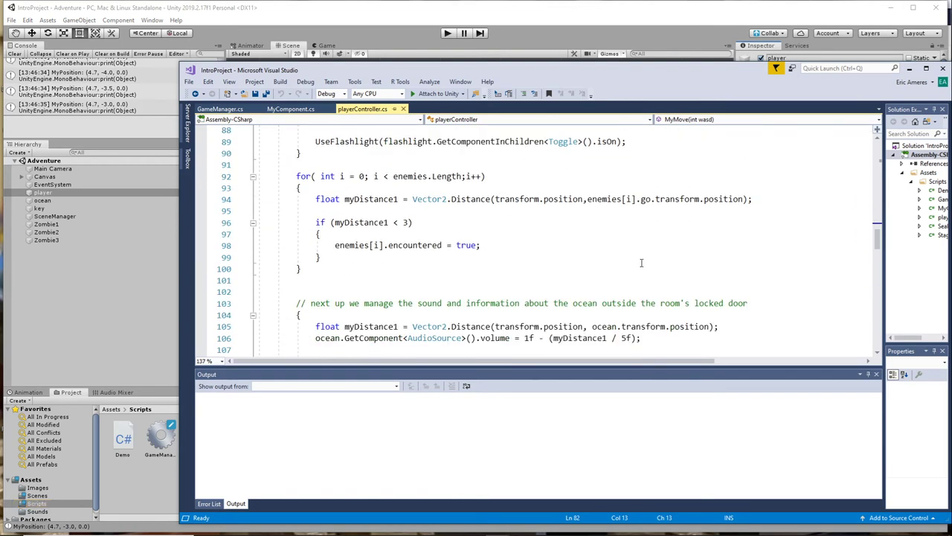
scroll(642, 263, "down", 4)
scroll(641, 262, "down", 10)
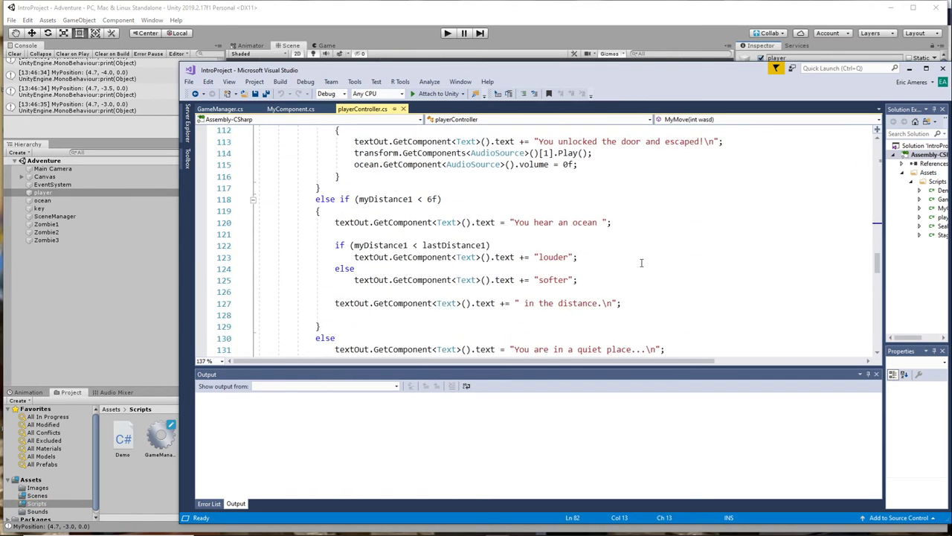
scroll(641, 263, "down", 2)
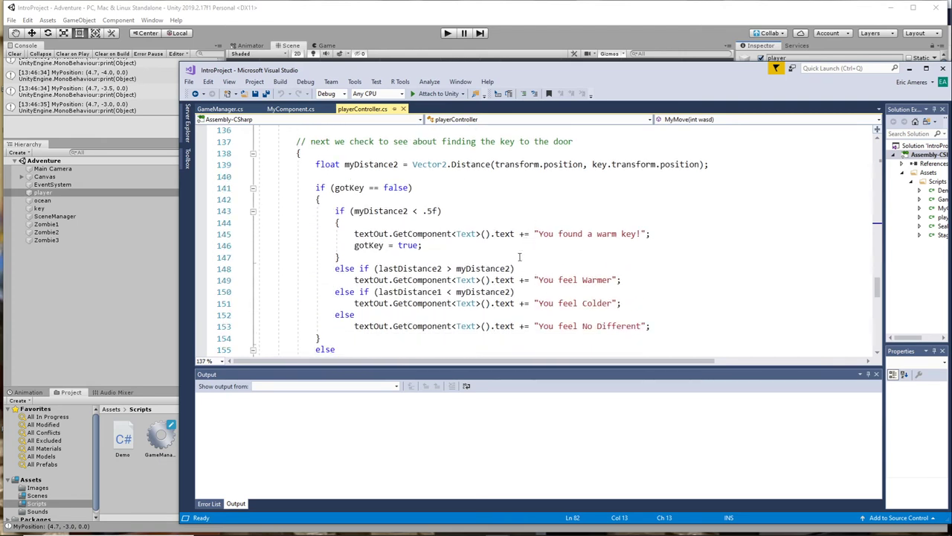
scroll(519, 257, "up", 5)
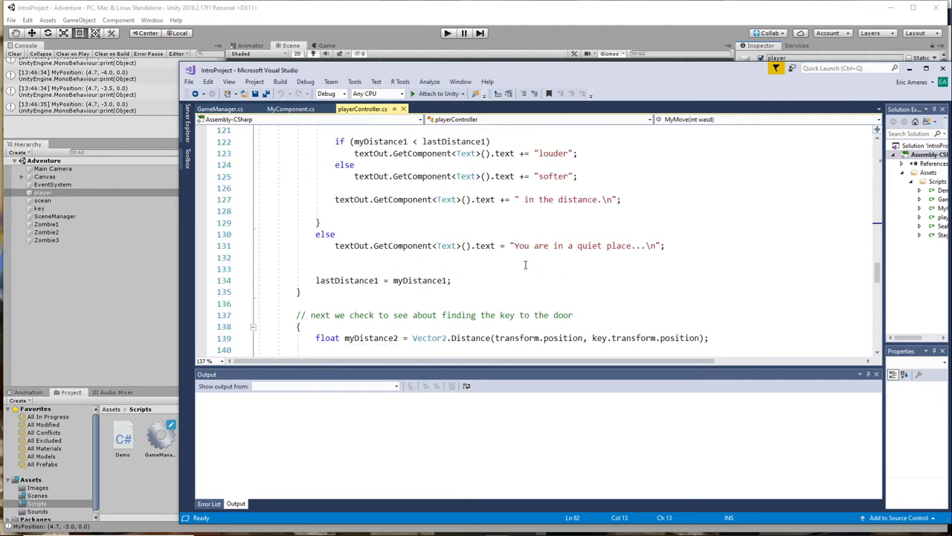
Back in Unity, widen the Sense text box on the Canvas so it extends beyond the direction buttons
left_click(546, 32)
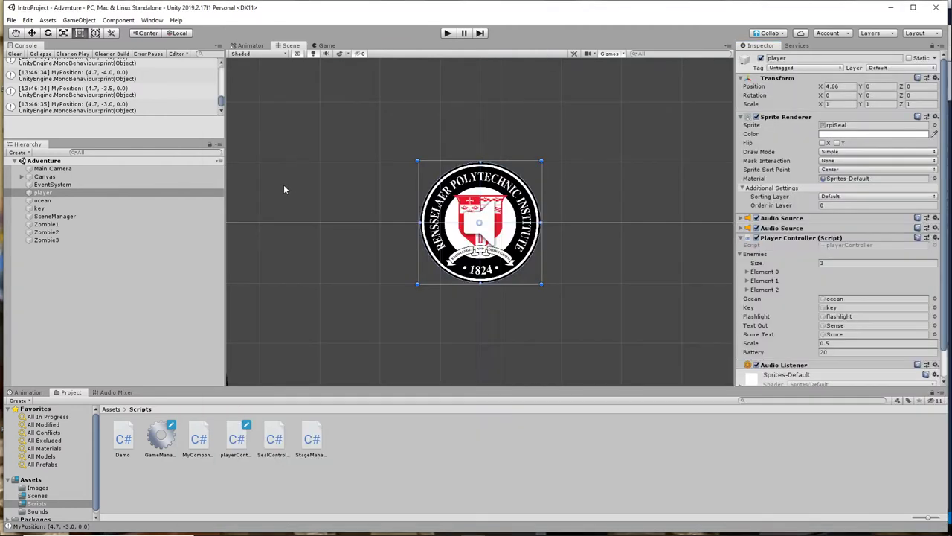
double_click(100, 177)
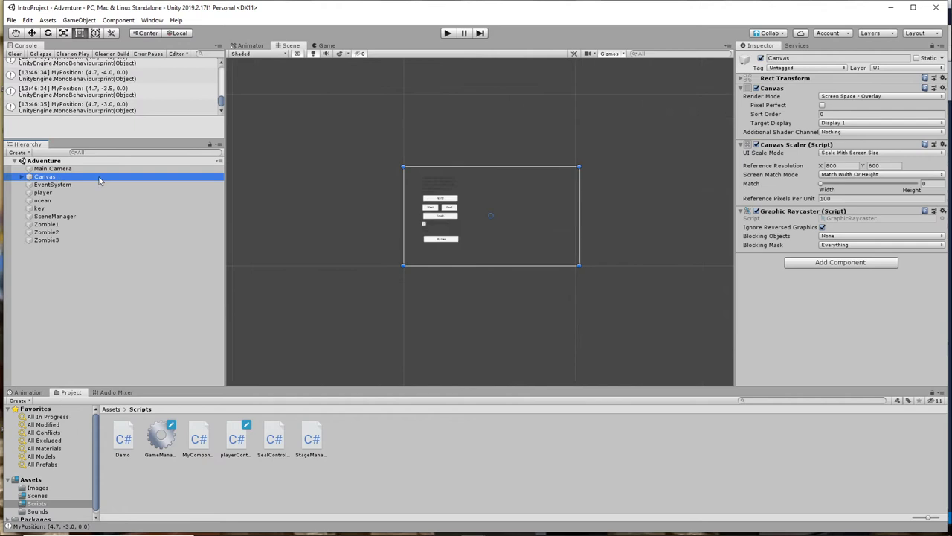
scroll(425, 195, "up", 6)
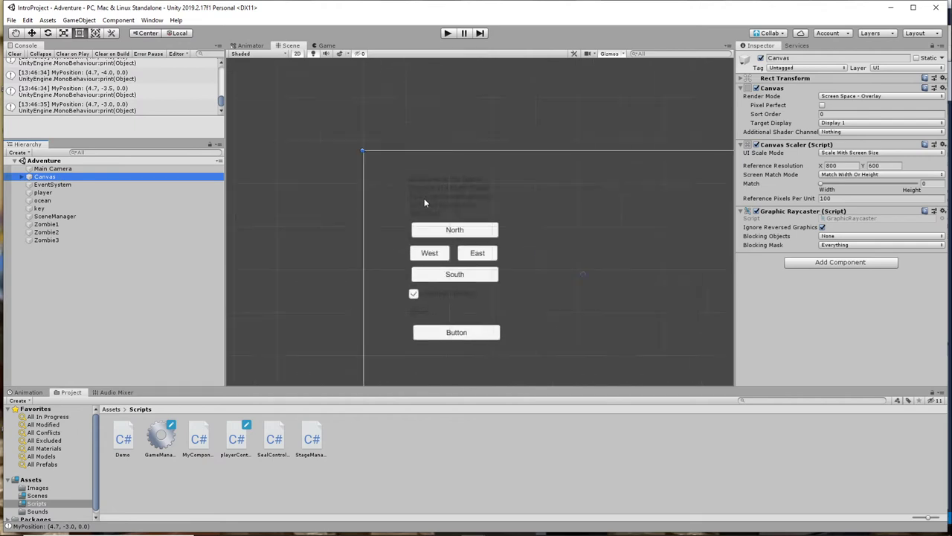
left_click(469, 194)
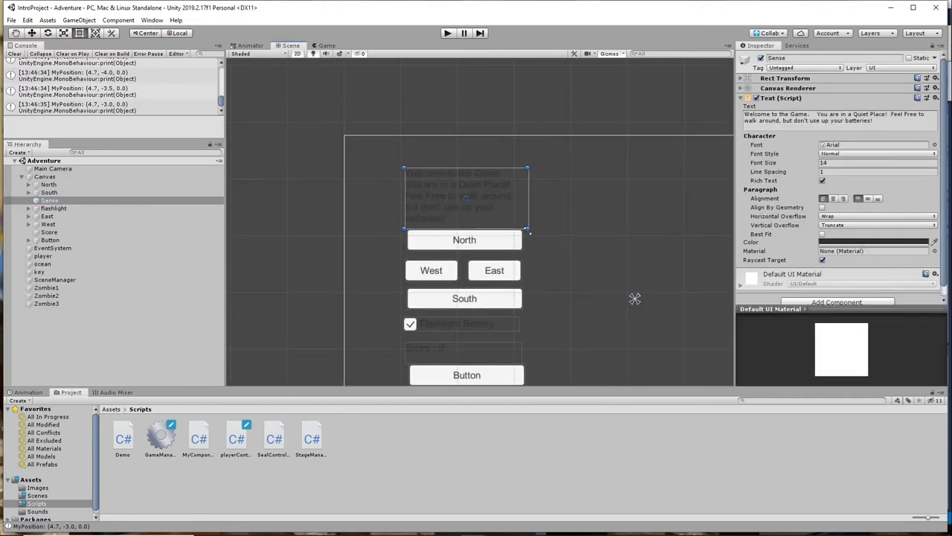
left_click_drag(527, 228, 586, 232)
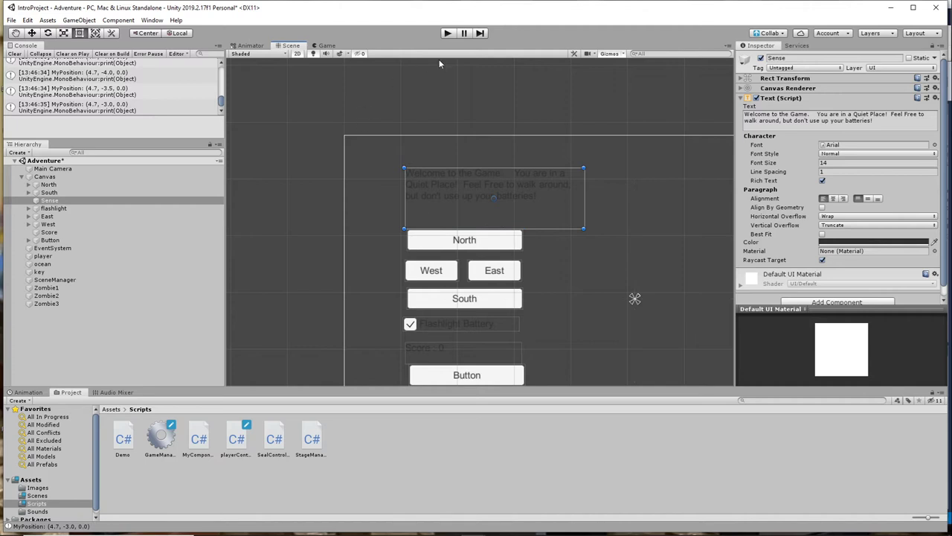
Run the game with the flashlight off, move the player south against the wall to check the message text, and stop the game
left_click(449, 34)
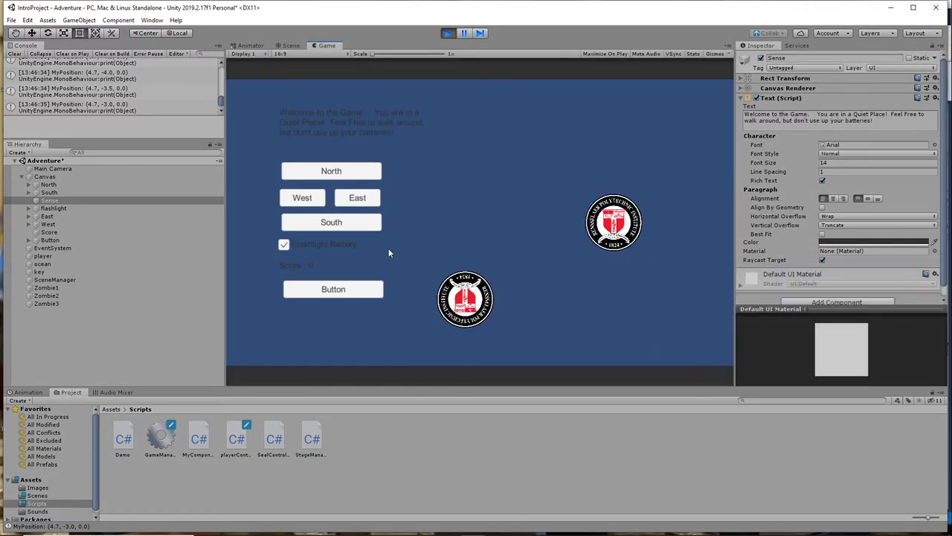
left_click(298, 251)
left_click(334, 222)
left_click(334, 223)
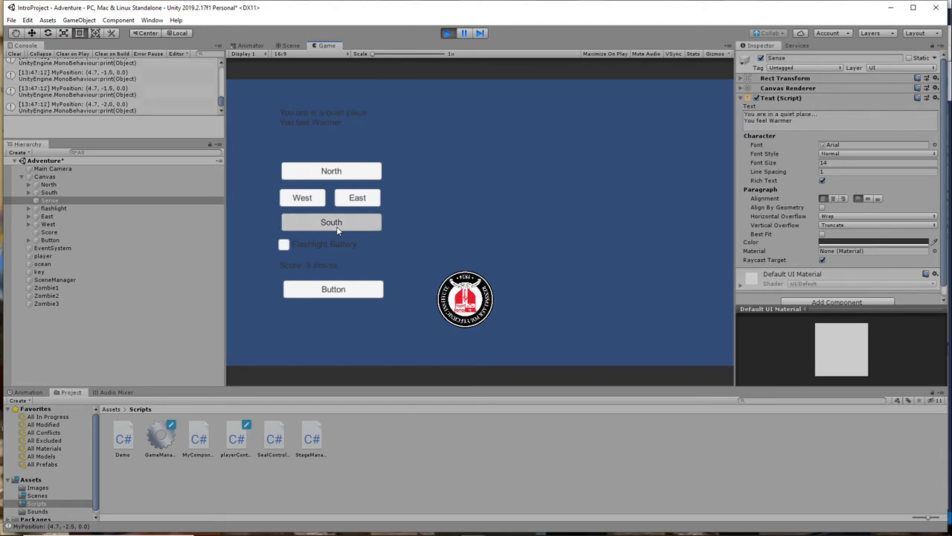
left_click(337, 230)
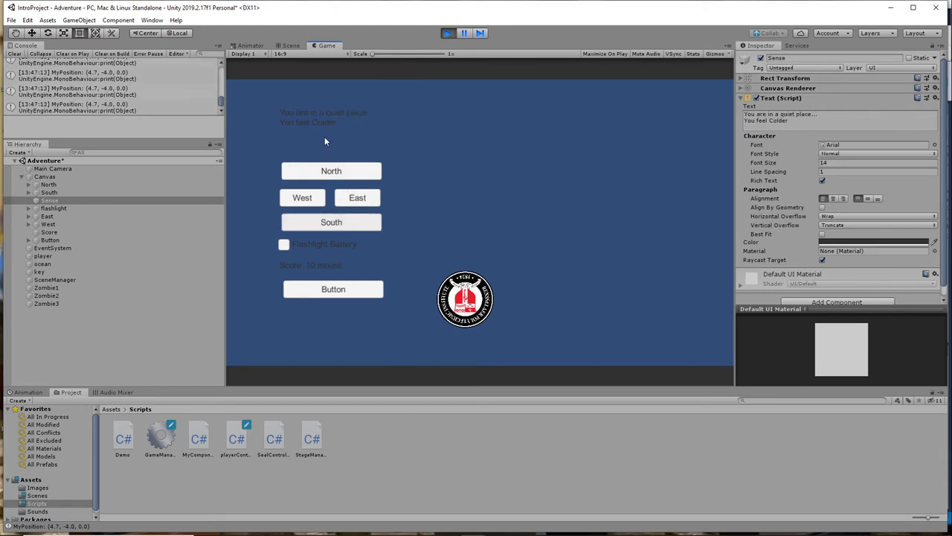
left_click(446, 33)
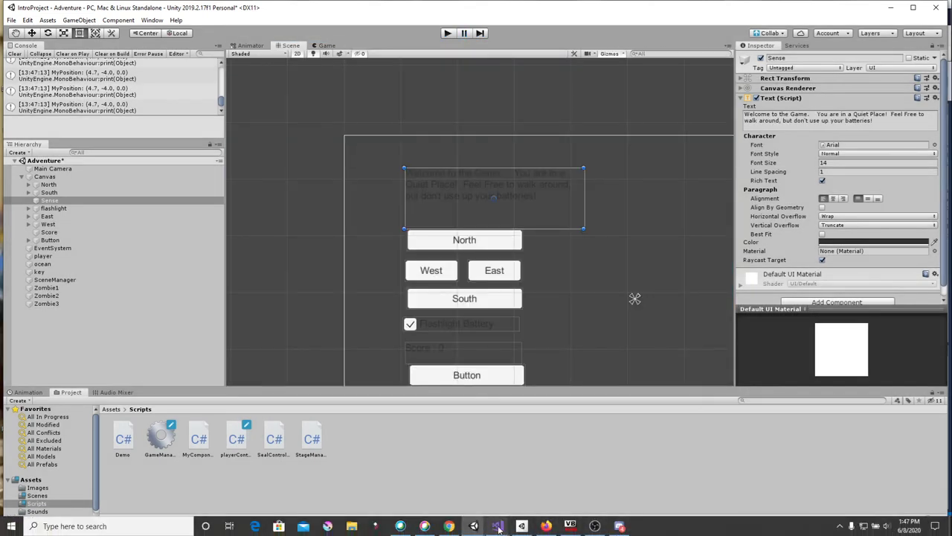
Switch to the IntroProject window in Visual Studio and highlight the else branch that writes "You are in a quiet place..."
mouse_move(498, 528)
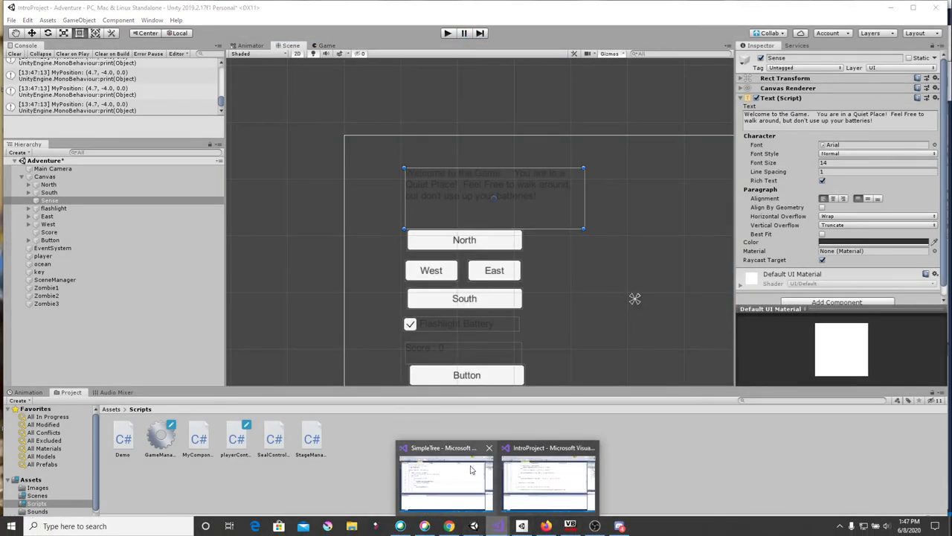
left_click(554, 450)
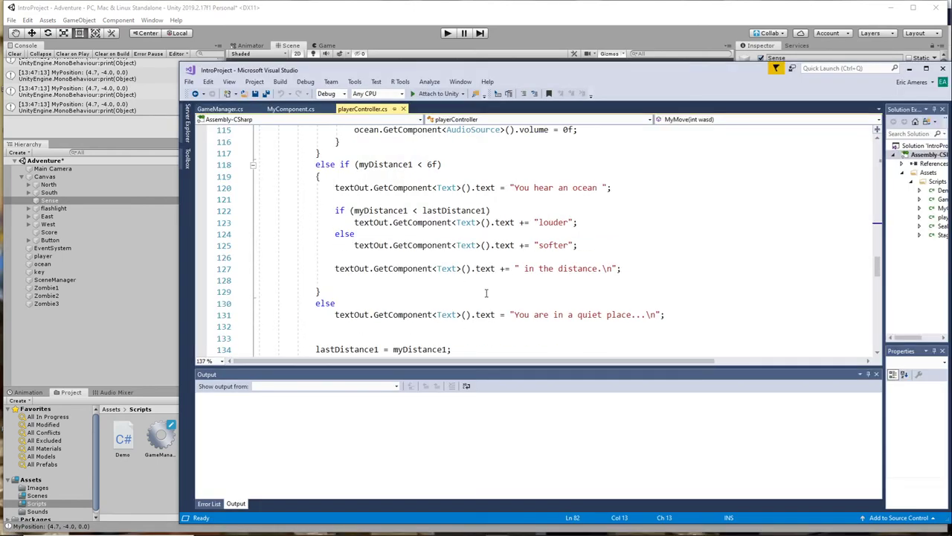
left_click(336, 304)
left_click(665, 314)
left_click(668, 301, "shift")
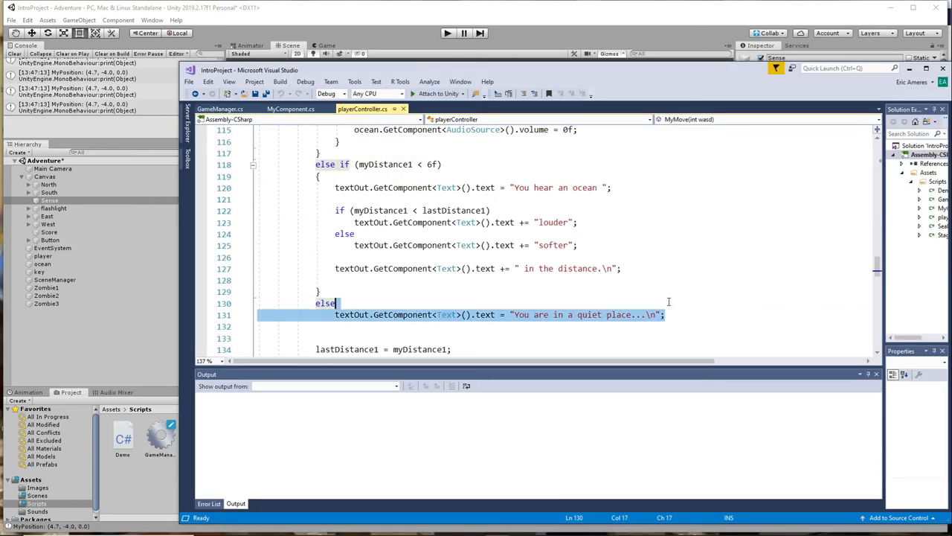
left_click(629, 316)
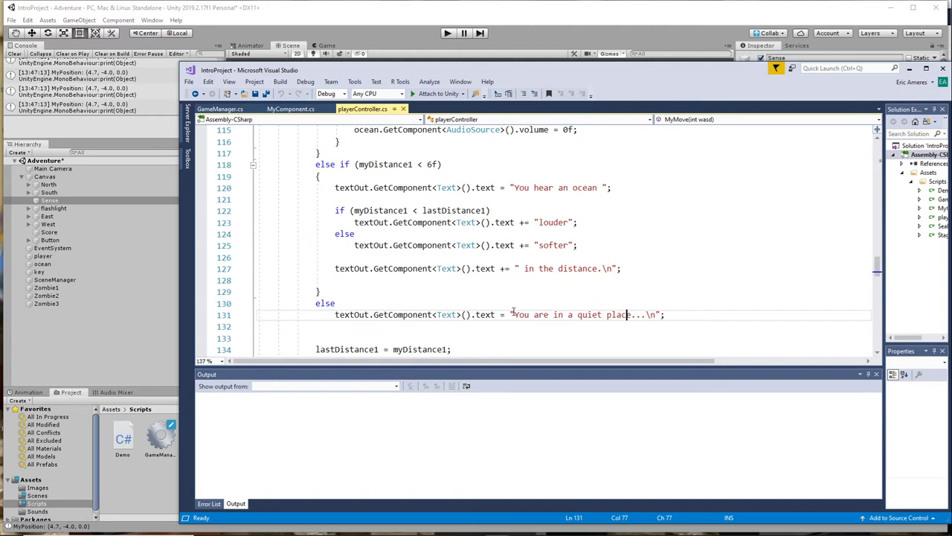
Compare how the wall check, enemy loop and ocean section of MyMove append to or overwrite the output text
scroll(559, 316, "up", 1)
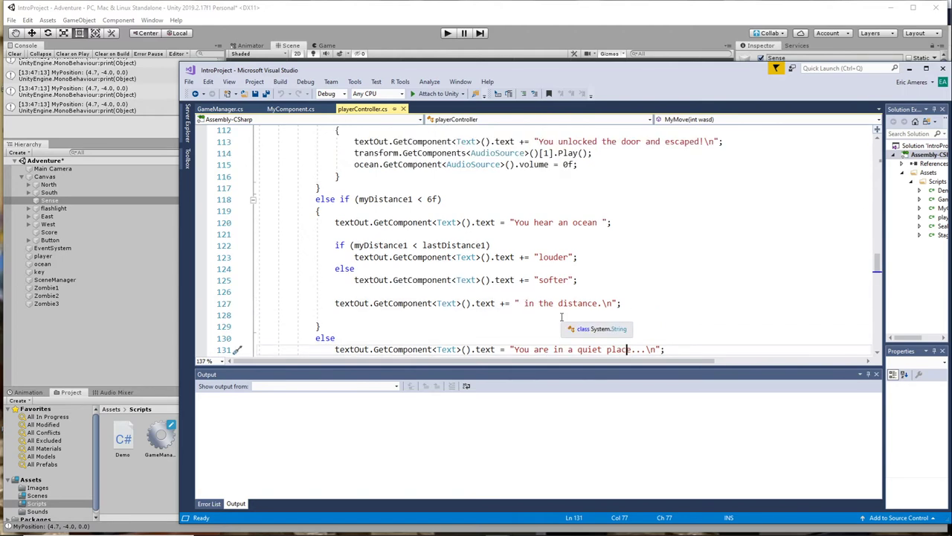
scroll(561, 317, "up", 10)
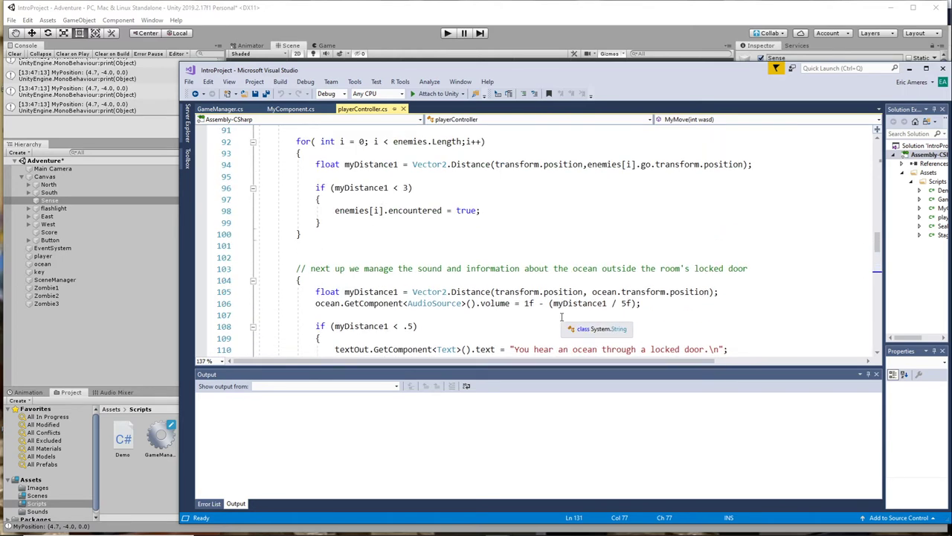
scroll(562, 316, "up", 3)
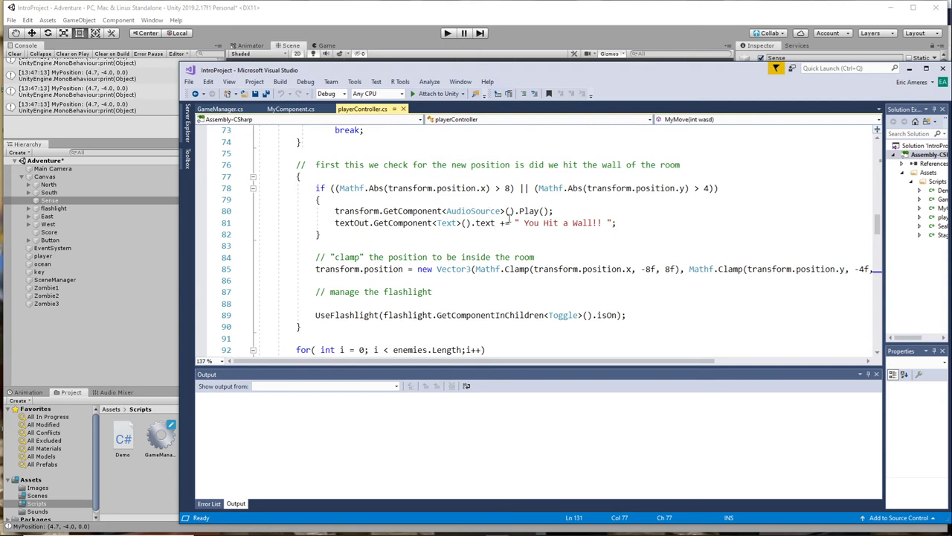
scroll(546, 236, "down", 9)
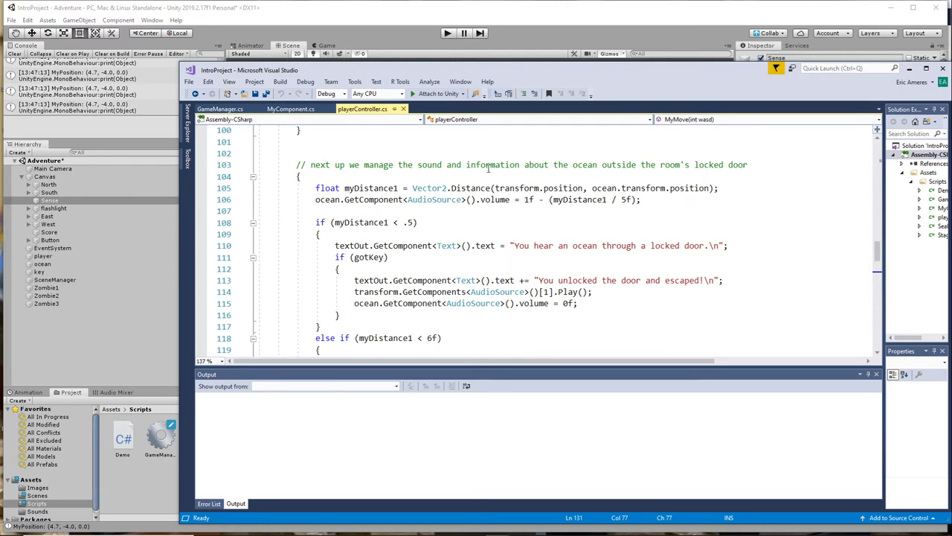
scroll(519, 311, "up", 1)
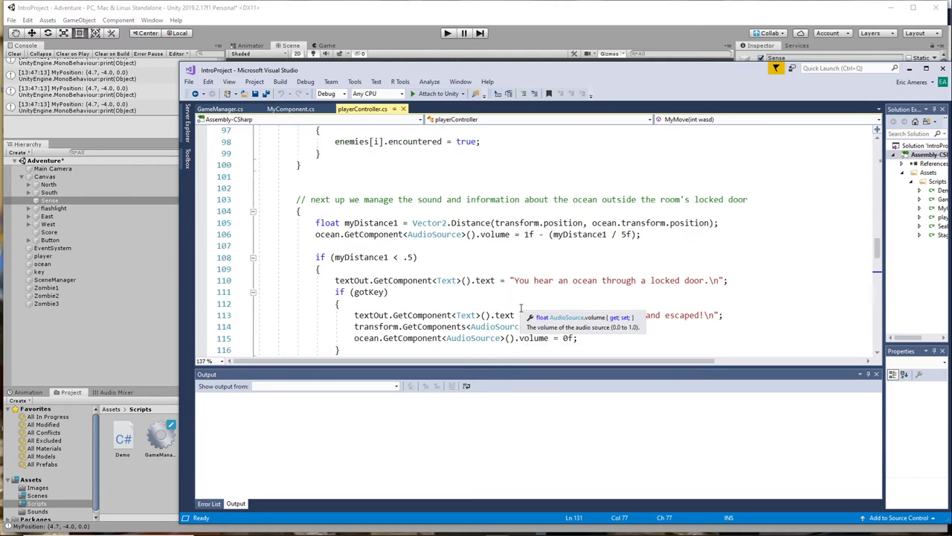
left_click(329, 174)
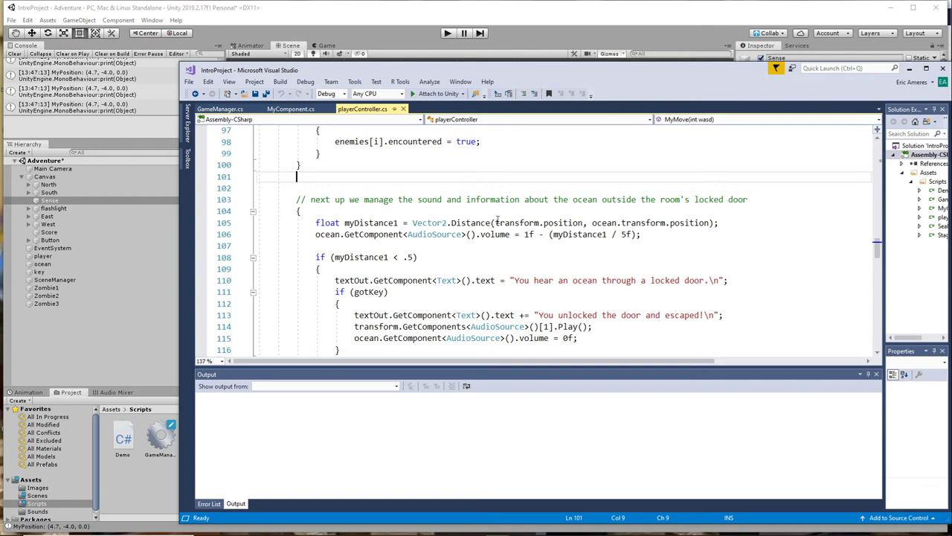
scroll(480, 251, "up", 3)
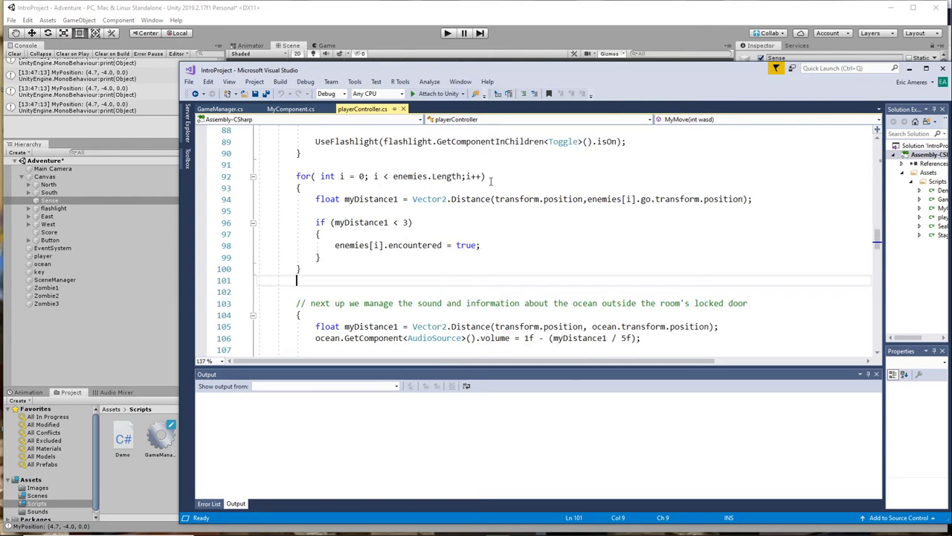
scroll(490, 181, "up", 3)
scroll(548, 183, "up", 2)
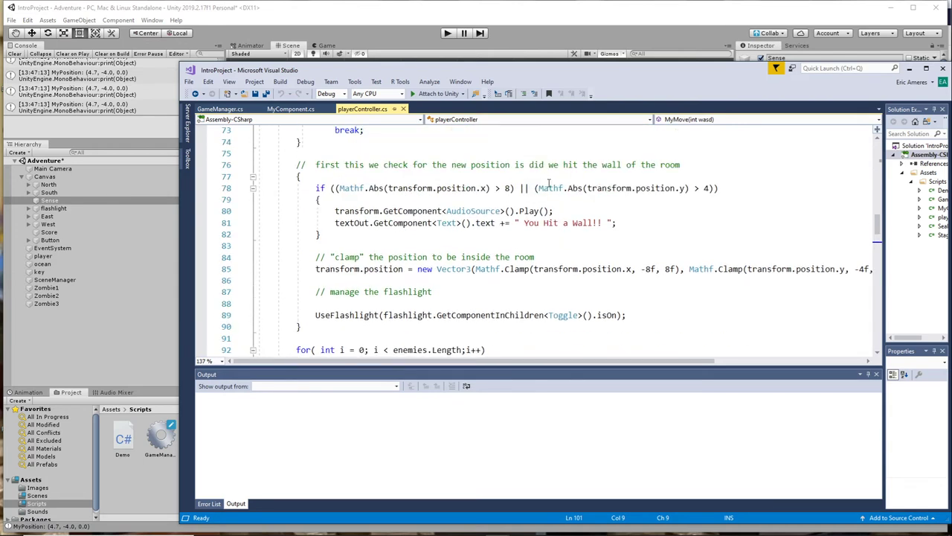
Highlight the line that appends "You Hit a Wall!!" and check how each ocean-distance branch assigns or appends to the output text
left_click_drag(622, 219, 622, 211)
scroll(605, 251, "up", 2)
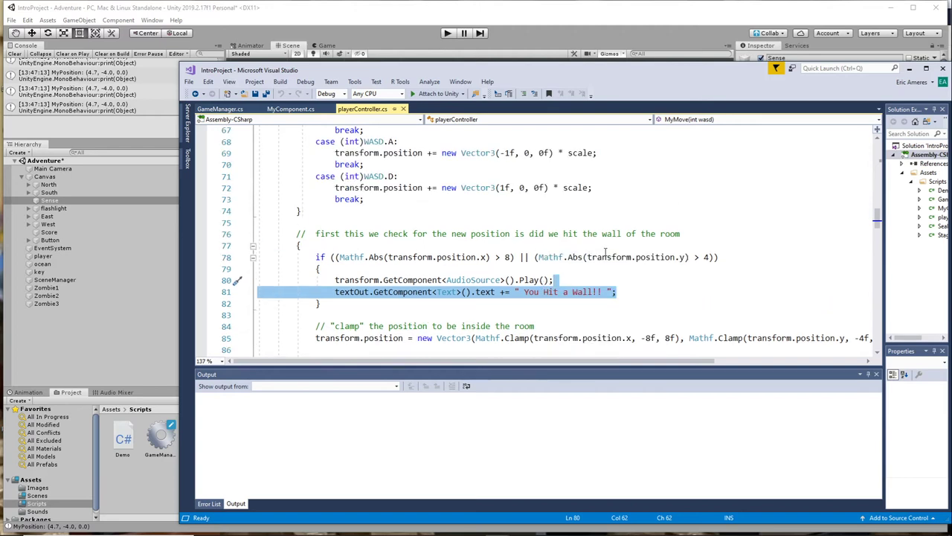
scroll(491, 291, "down", 9)
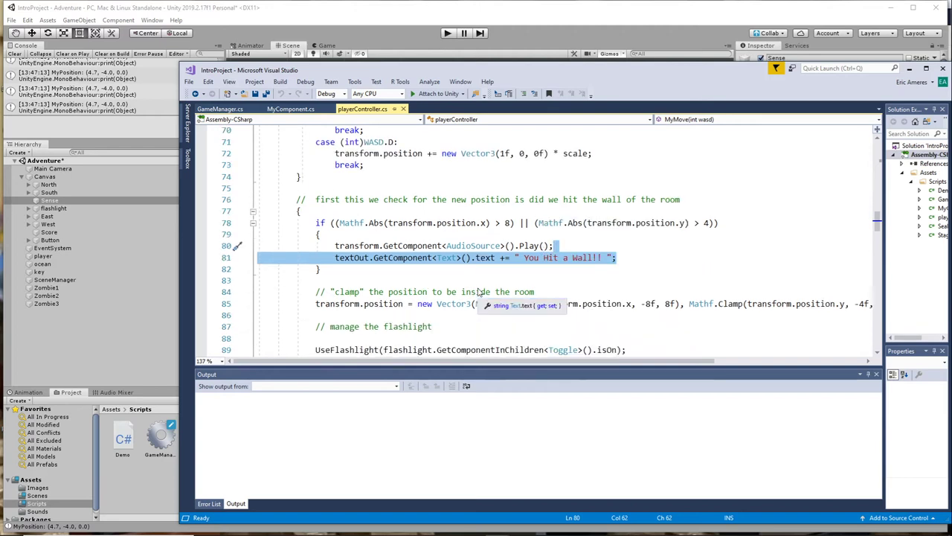
scroll(478, 288, "down", 1)
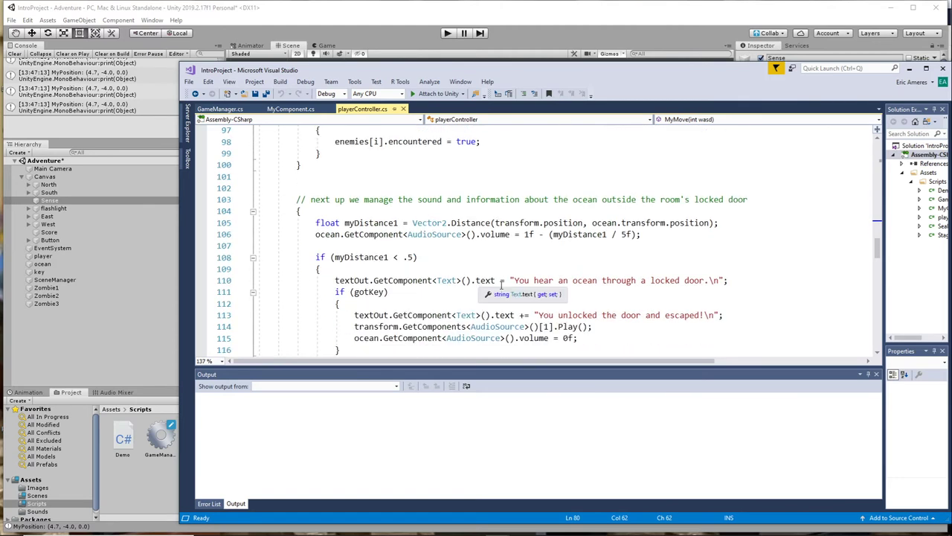
scroll(577, 303, "down", 4)
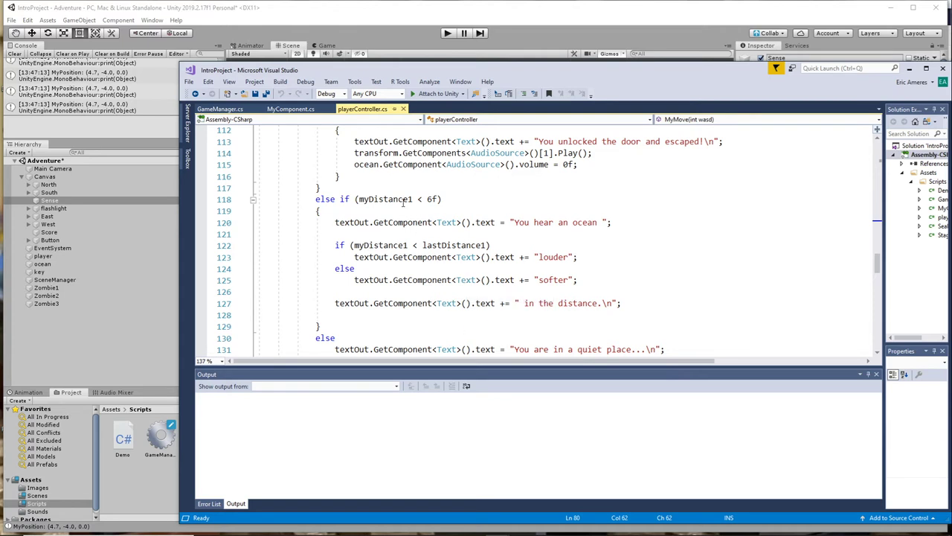
scroll(368, 201, "up", 2)
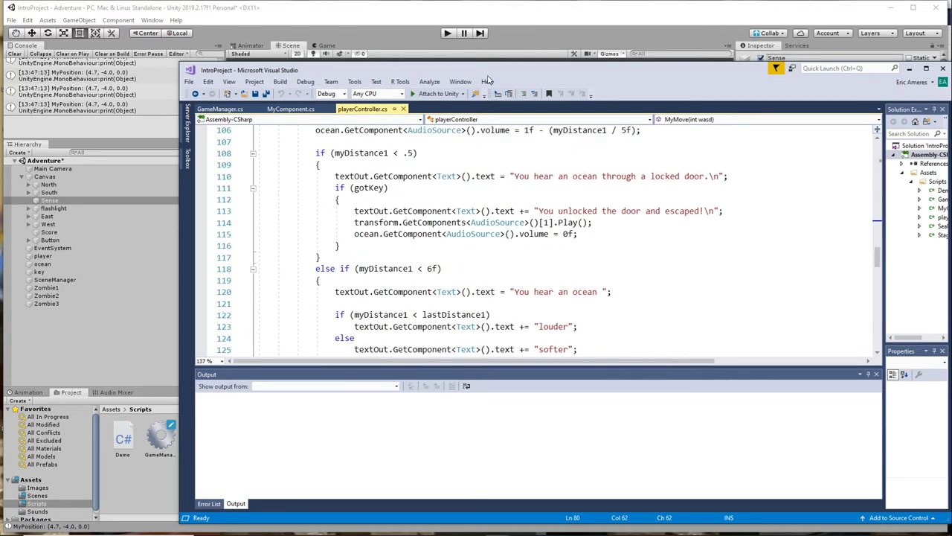
Return to Unity and examine the Canvas layout in the Scene view, from the Sense text and direction buttons to the whole canvas frame
left_click(607, 14)
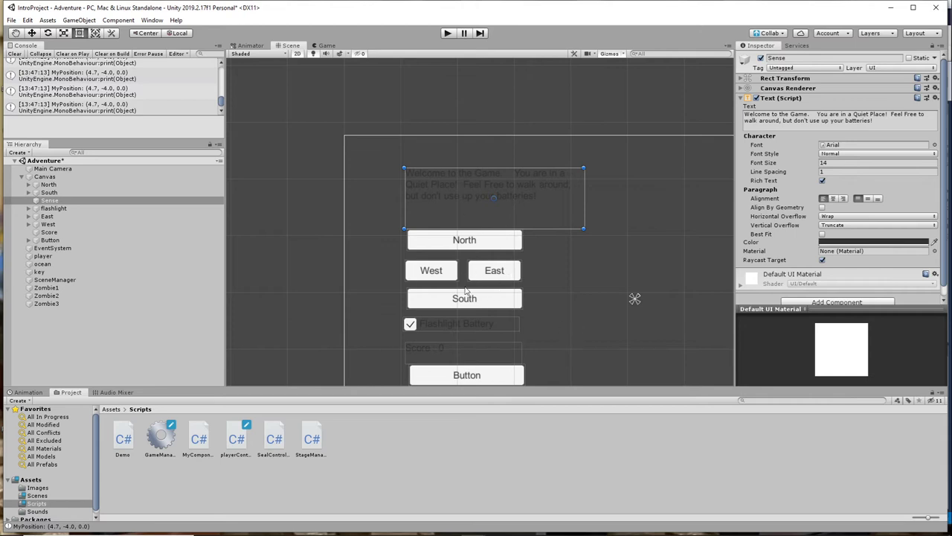
middle_click_drag(690, 295, 563, 221)
scroll(619, 265, "down", 3)
middle_click_drag(671, 248, 631, 258)
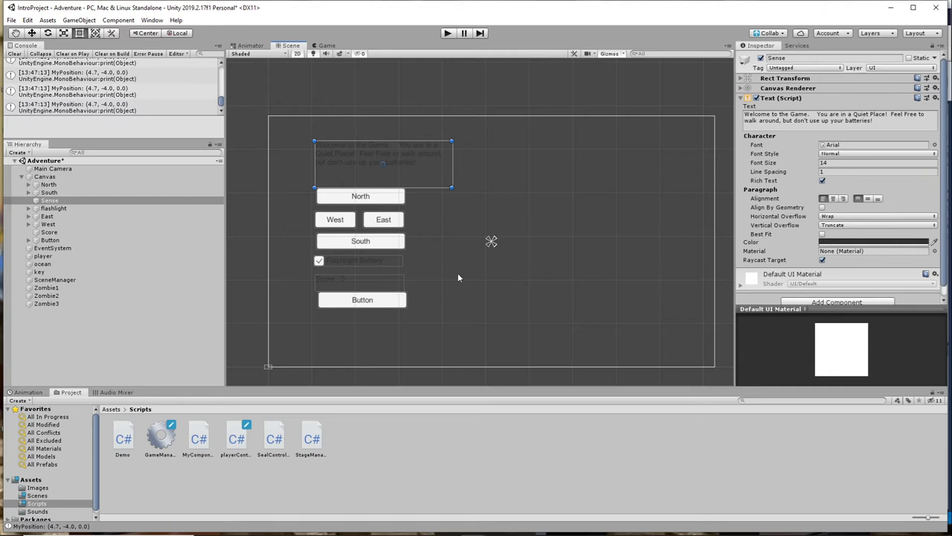
scroll(455, 273, "down", 1)
scroll(343, 285, "up", 4)
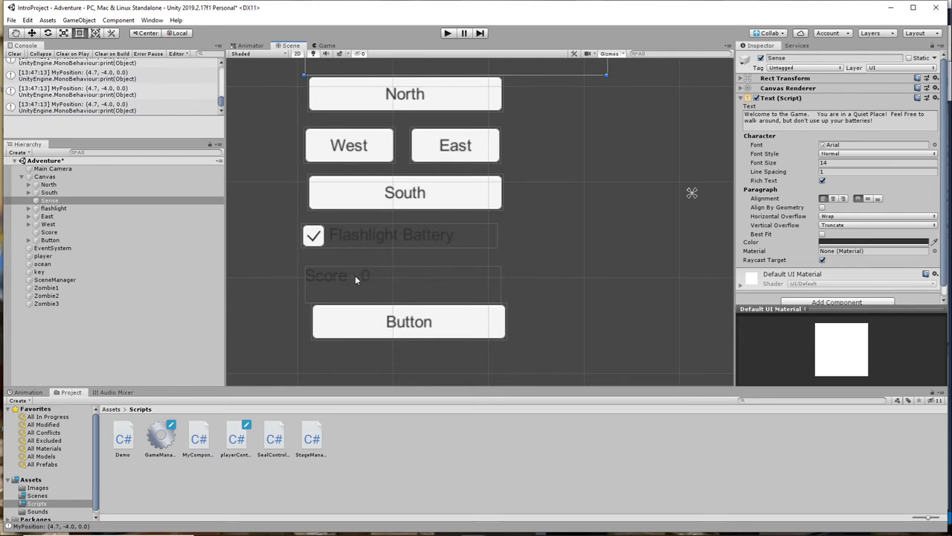
scroll(549, 275, "down", 6)
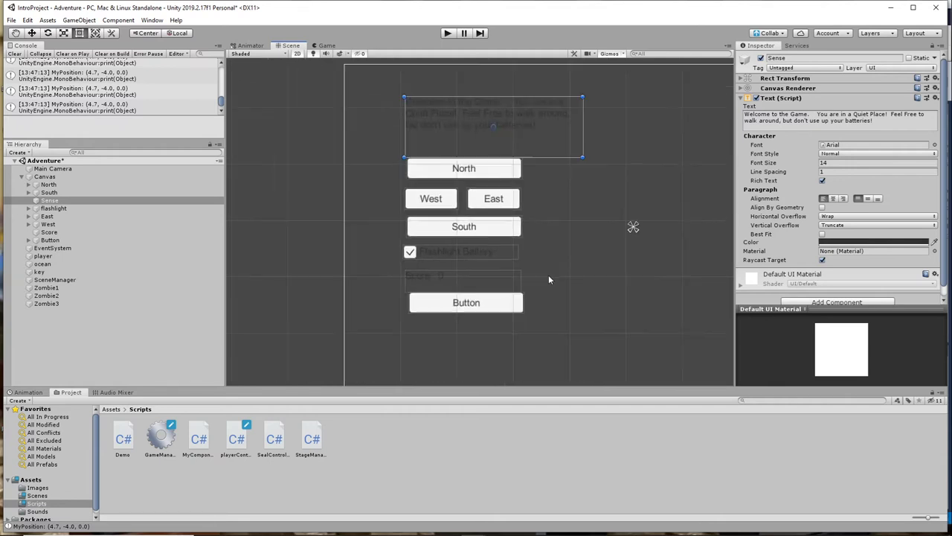
middle_click_drag(621, 295, 480, 283)
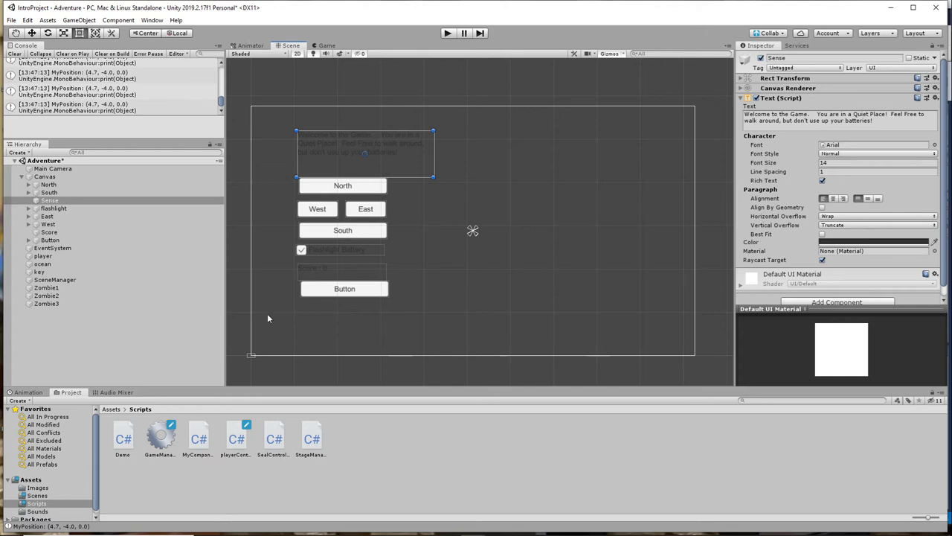
Frame the Main Camera in the Scene view and inspect where the key and SceneManager objects sit within its bounds
double_click(52, 168)
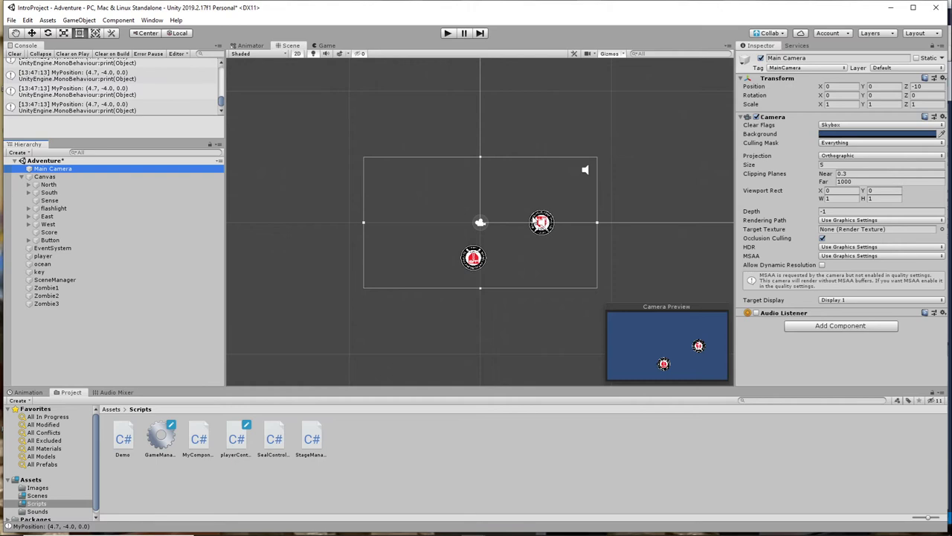
left_click(378, 276)
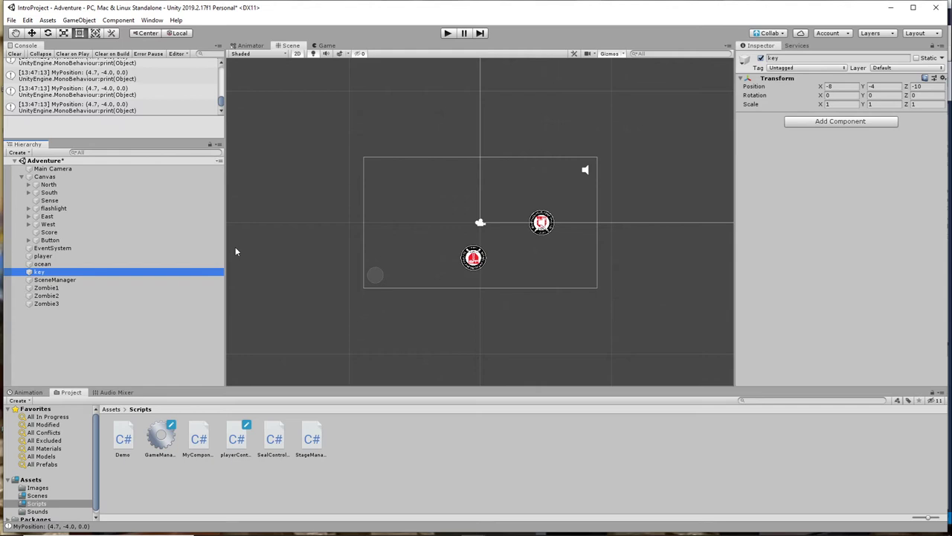
left_click(64, 280)
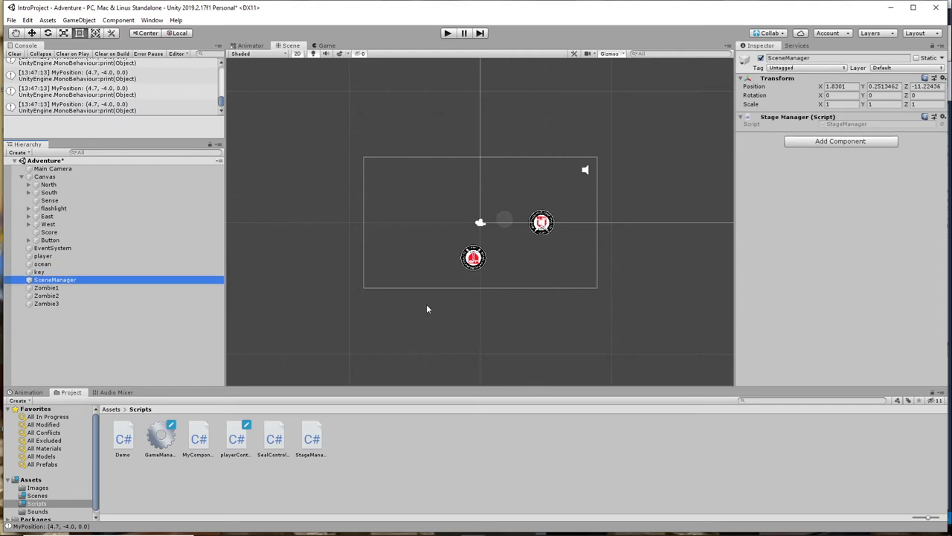
scroll(519, 265, "down", 1)
Switch to the browser showing the Intro to Game Programming Lecture Notes page and move its window fully into view
mouse_move(551, 526)
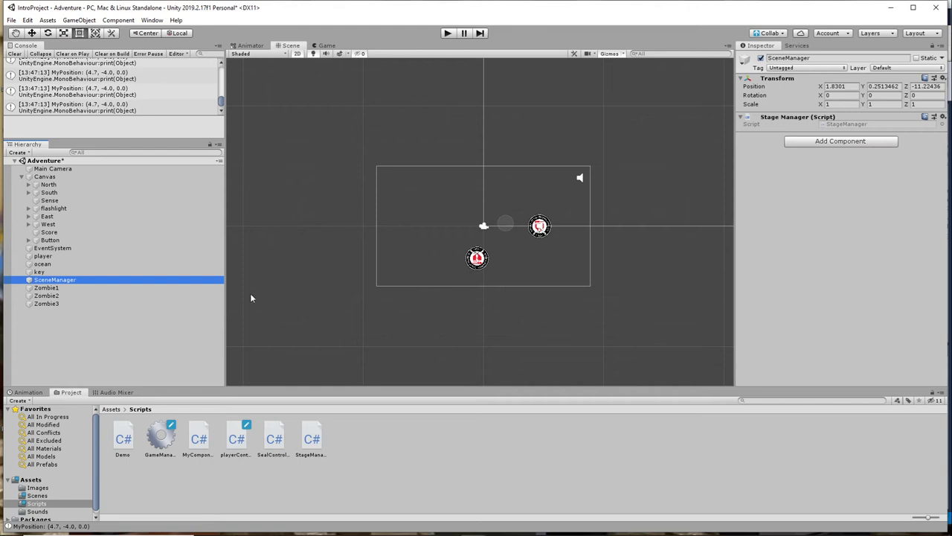
mouse_move(265, 532)
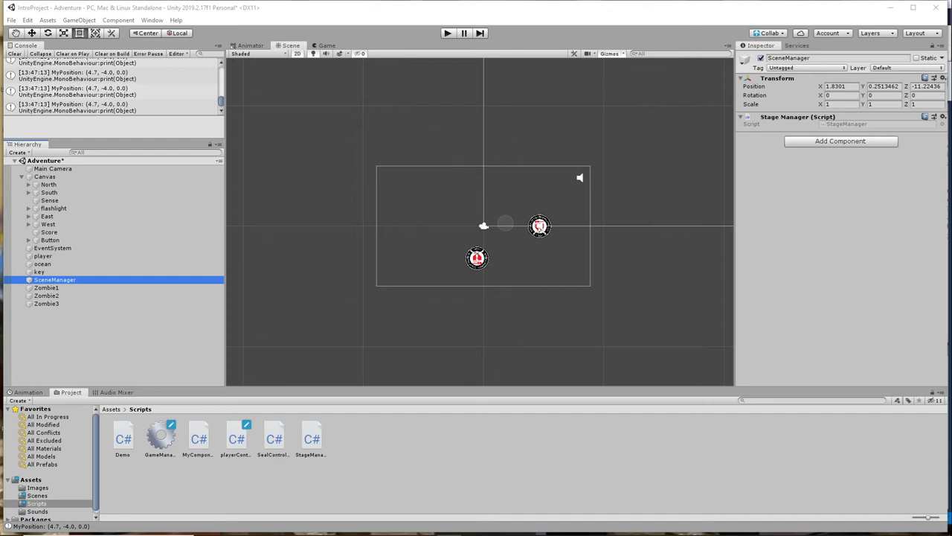
key("alt+Tab")
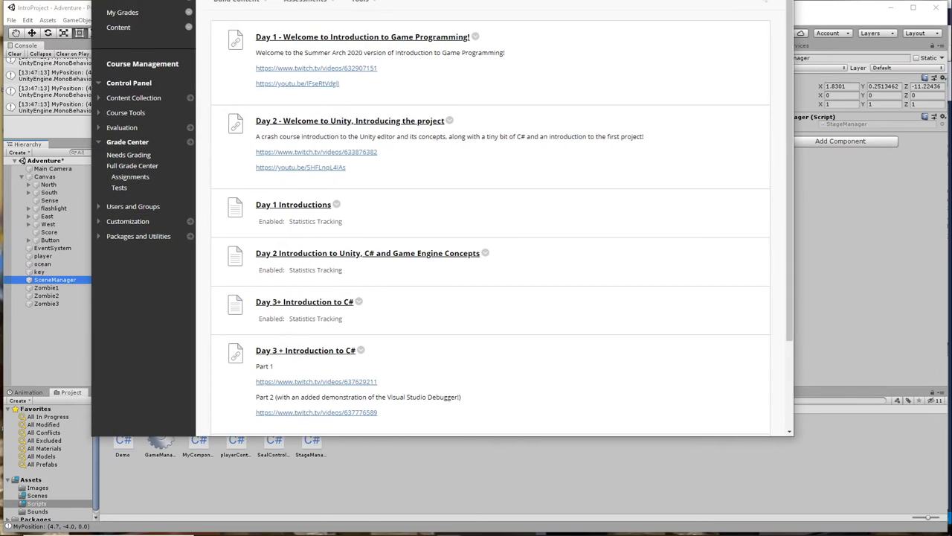
scroll(445, 223, "up", 3)
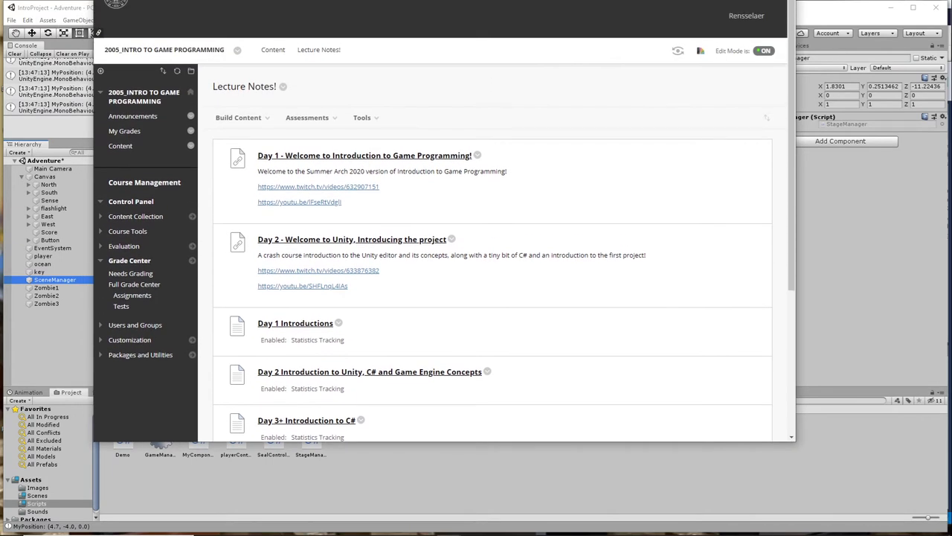
left_click_drag(622, 0, 649, 24)
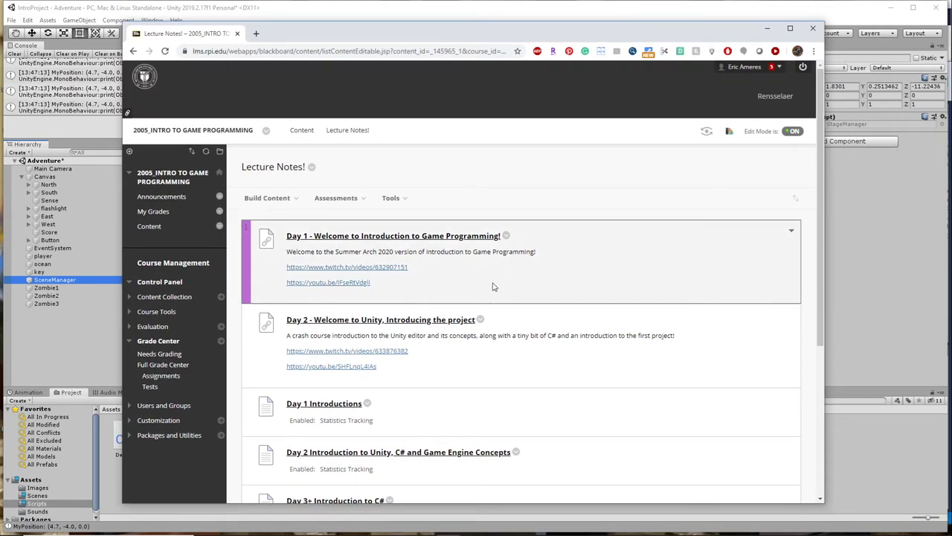
Open the "Collections (Lists and Arrays), Sprites and Prefabs" lecture PDF in its own tab and go to the Collections slide
scroll(492, 287, "down", 3)
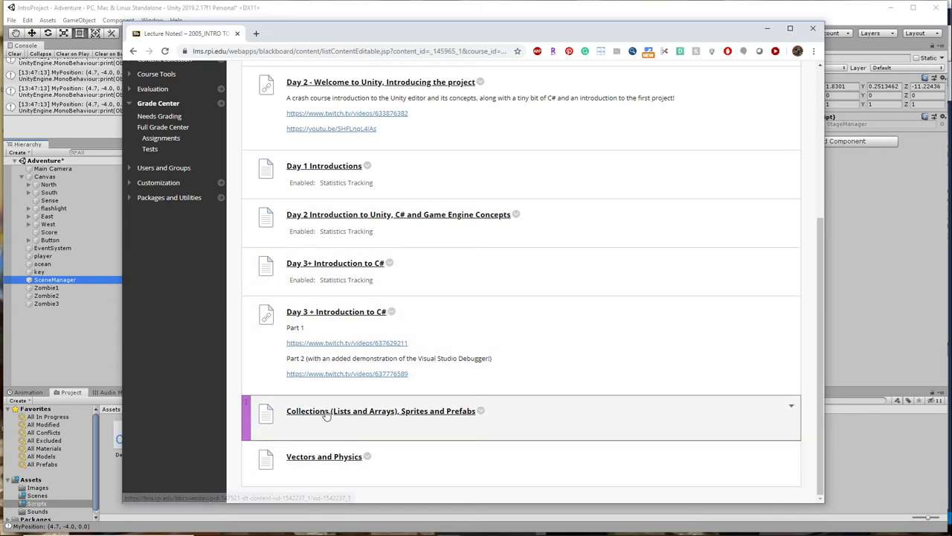
left_click(326, 414)
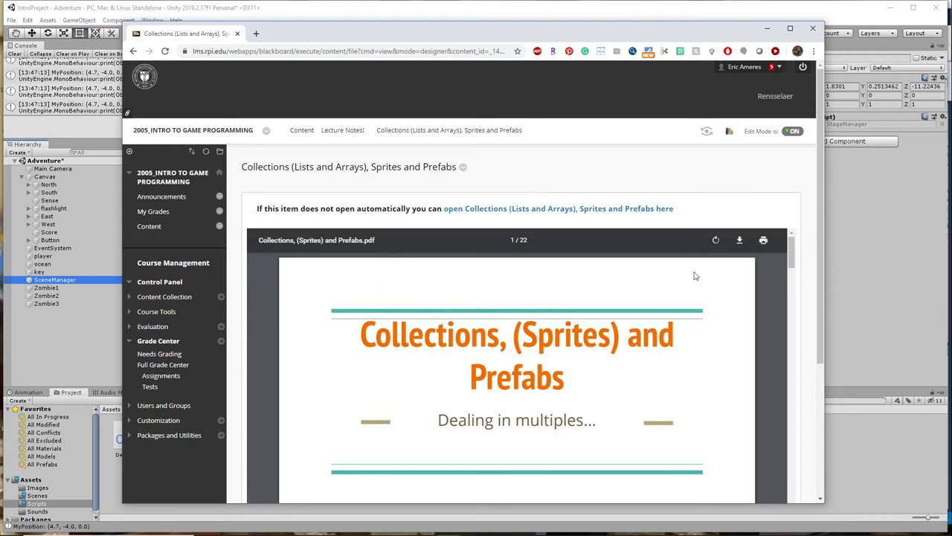
left_click(539, 210)
scroll(527, 300, "down", 2)
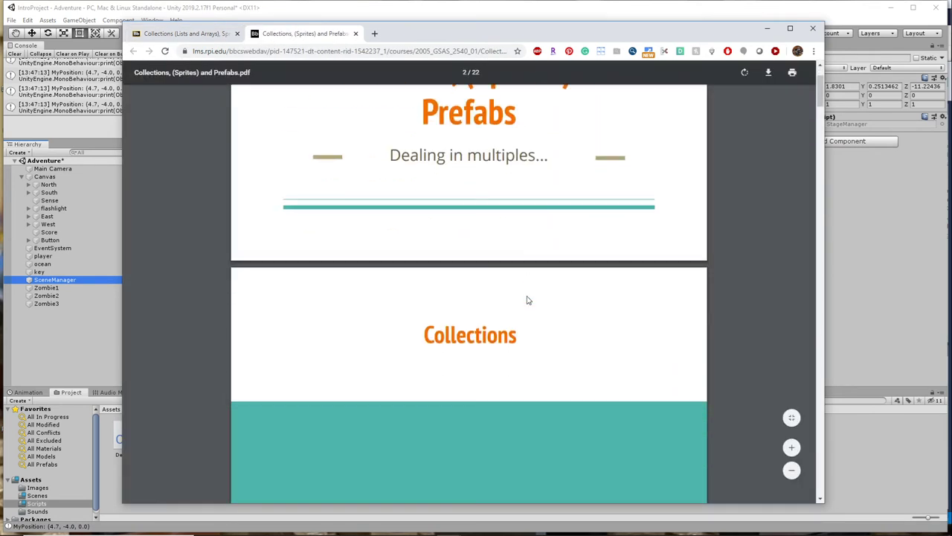